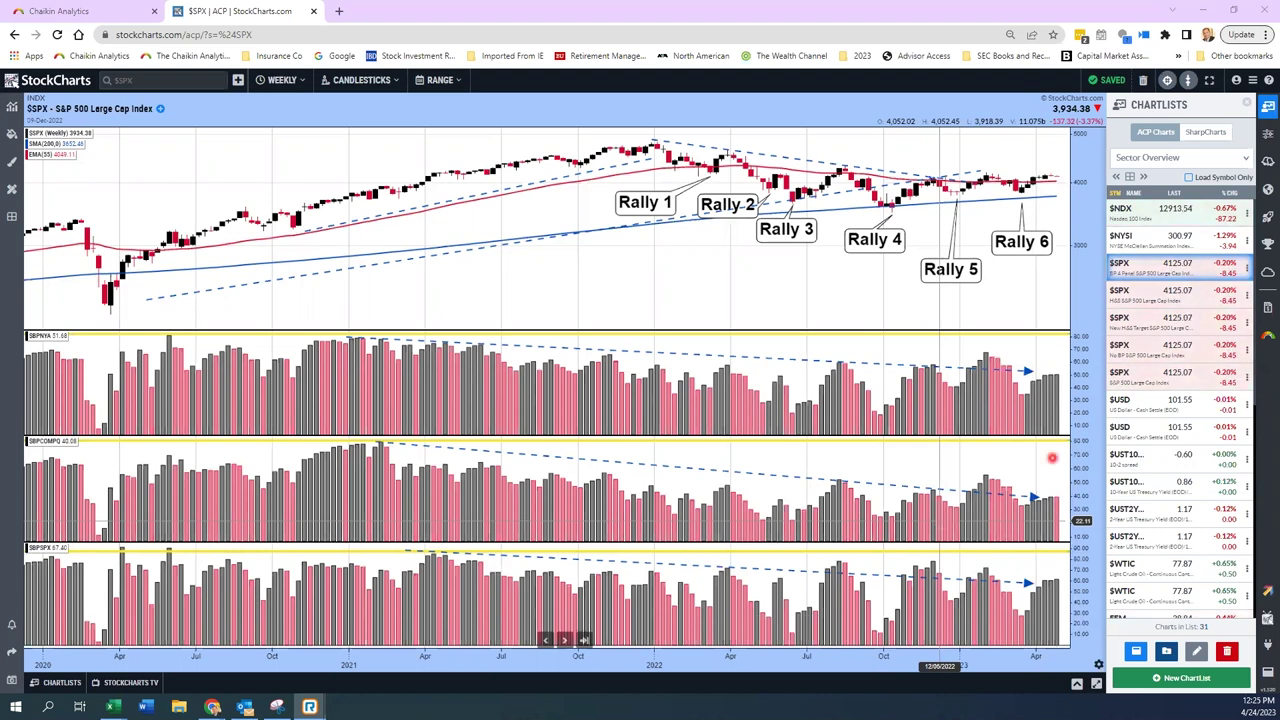
View the $NDX Nasdaq 100 chart and open the XLE energy sector chart from the Sector Overview list.
{"action": "left_click", "coordinate": [1153, 220]}
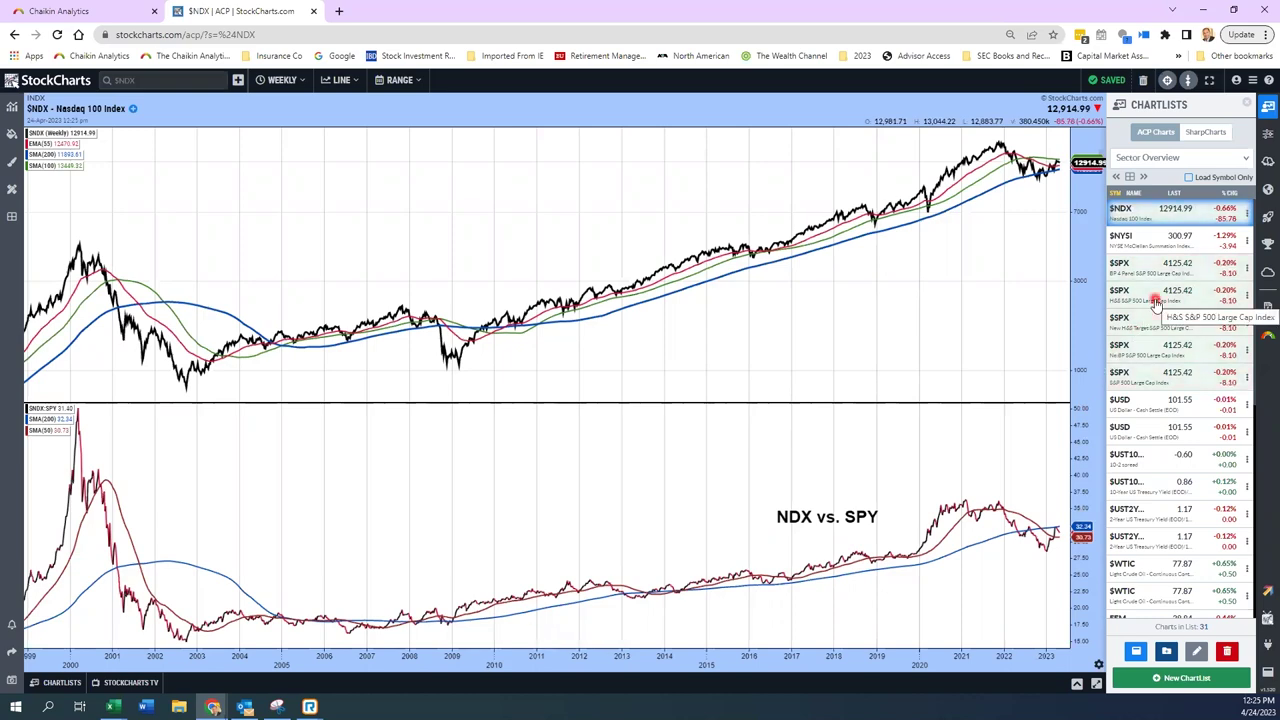
{"action": "scroll", "coordinate": [1155, 302], "scroll_direction": "down", "scroll_amount": 5}
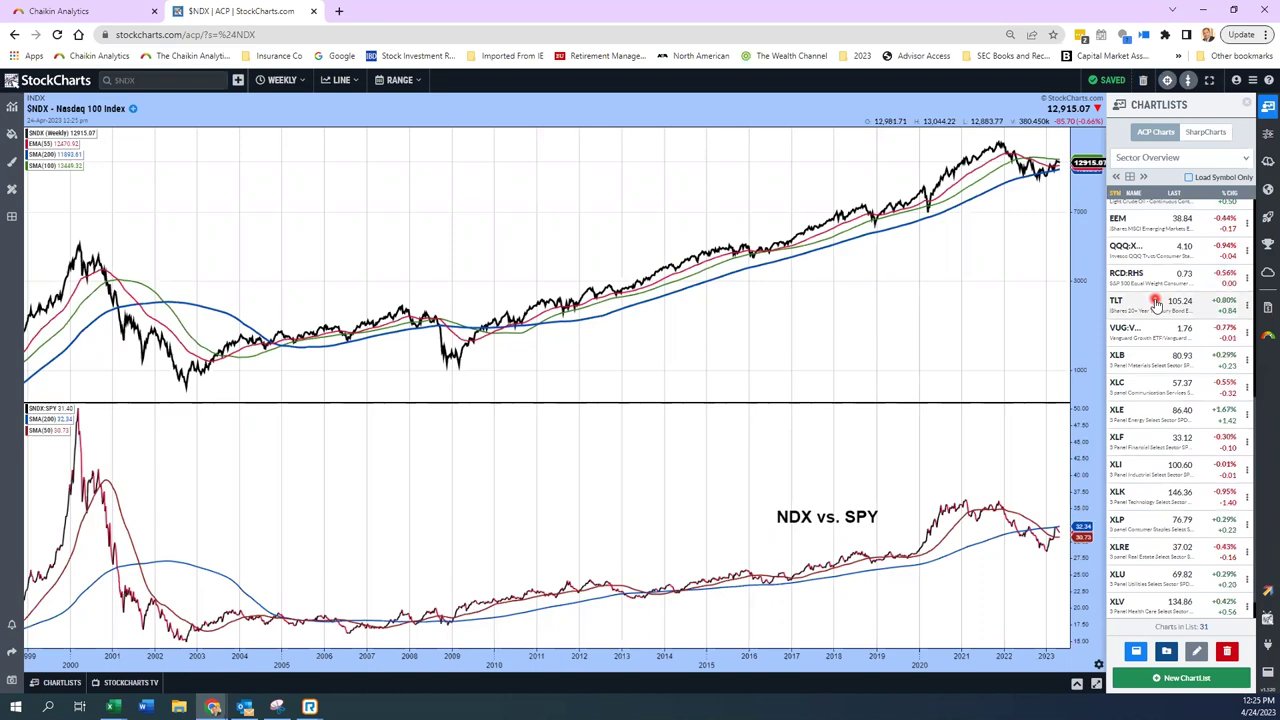
{"action": "left_click", "coordinate": [1142, 416]}
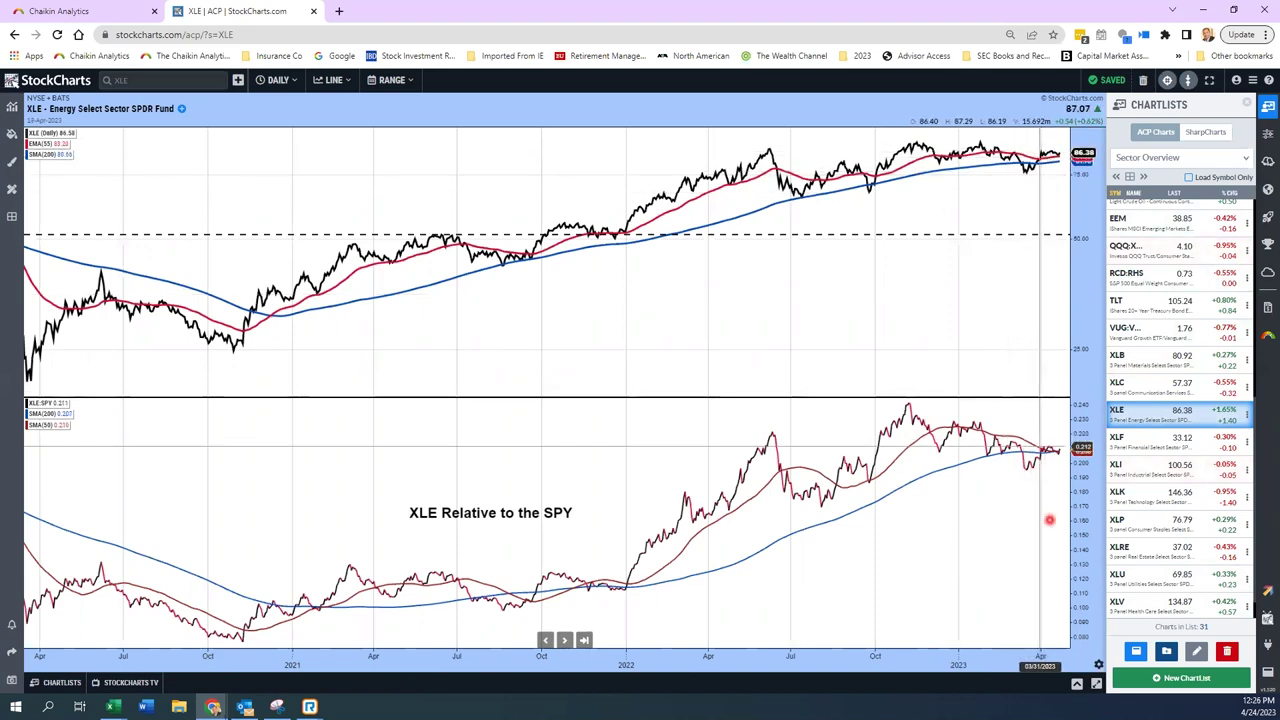
Examine XLE's price trend and its strength relative to SPY, over recent months and back to the end of 2020.
{"action": "scroll", "coordinate": [1046, 523], "scroll_direction": "up", "scroll_amount": 5}
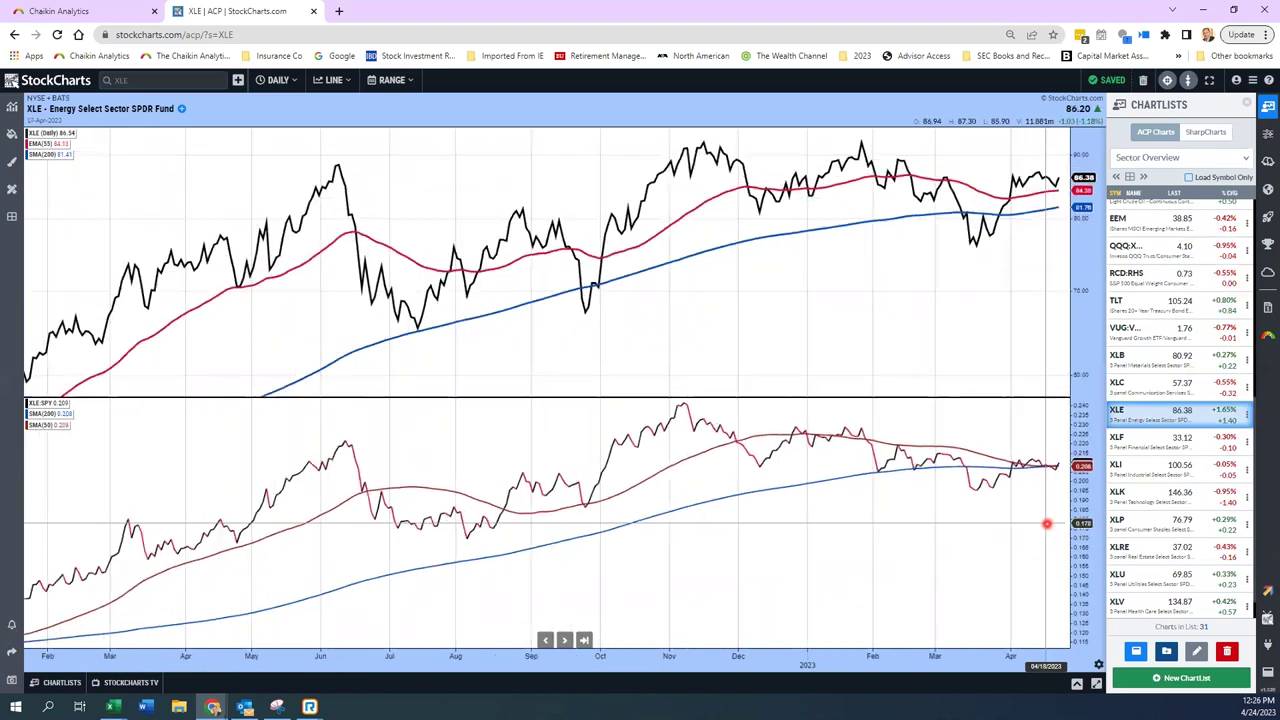
{"action": "scroll", "coordinate": [1046, 523], "scroll_direction": "up", "scroll_amount": 3}
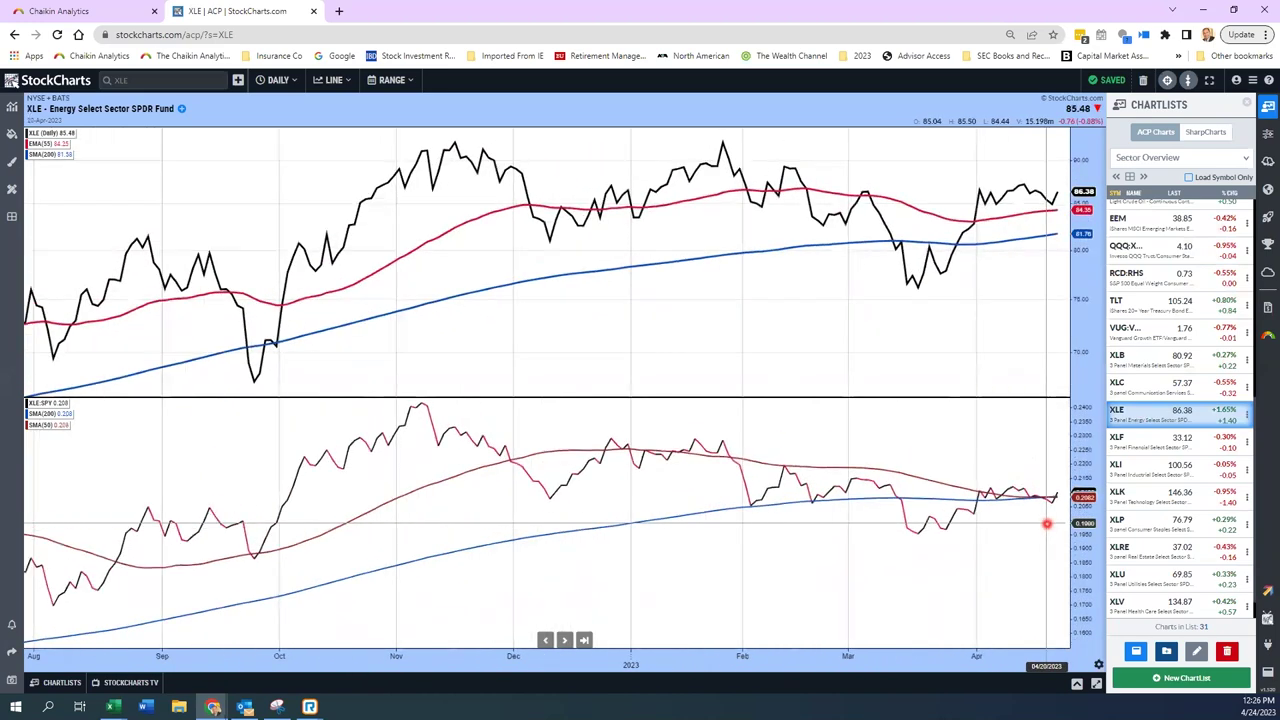
{"action": "scroll", "coordinate": [1046, 523], "scroll_direction": "up", "scroll_amount": 4}
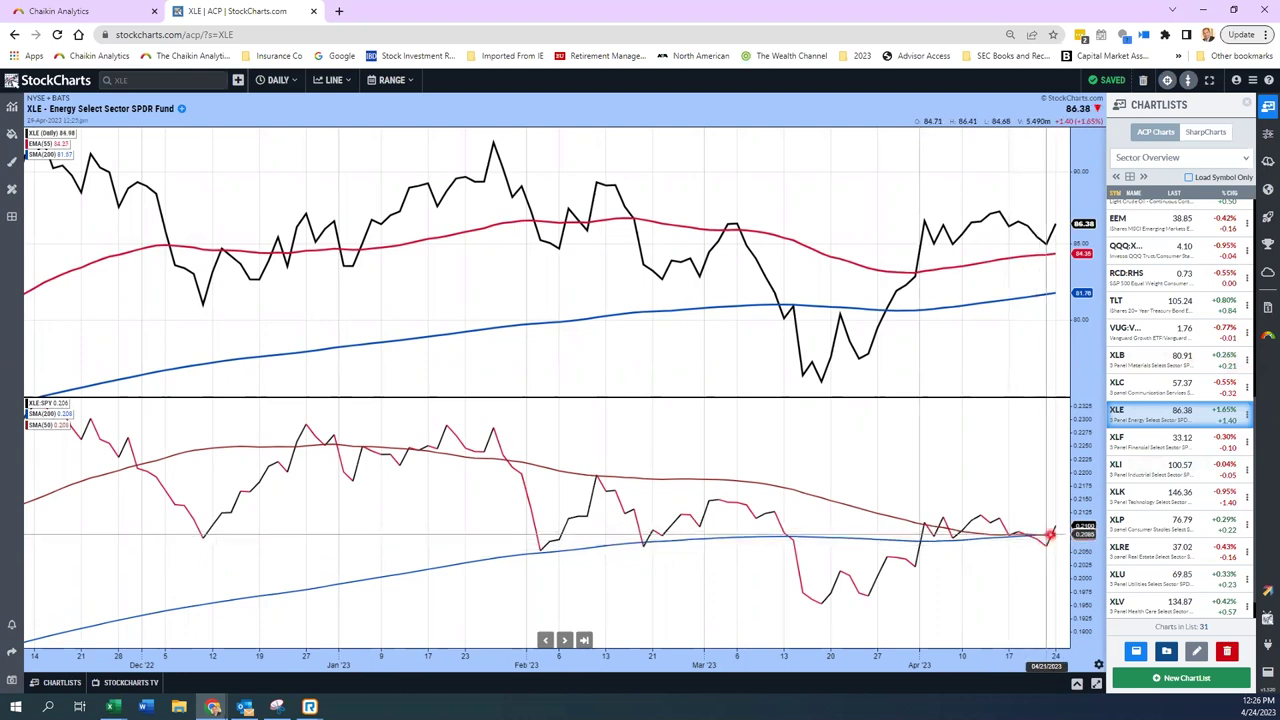
{"action": "scroll", "coordinate": [1048, 535], "scroll_direction": "down", "scroll_amount": 5}
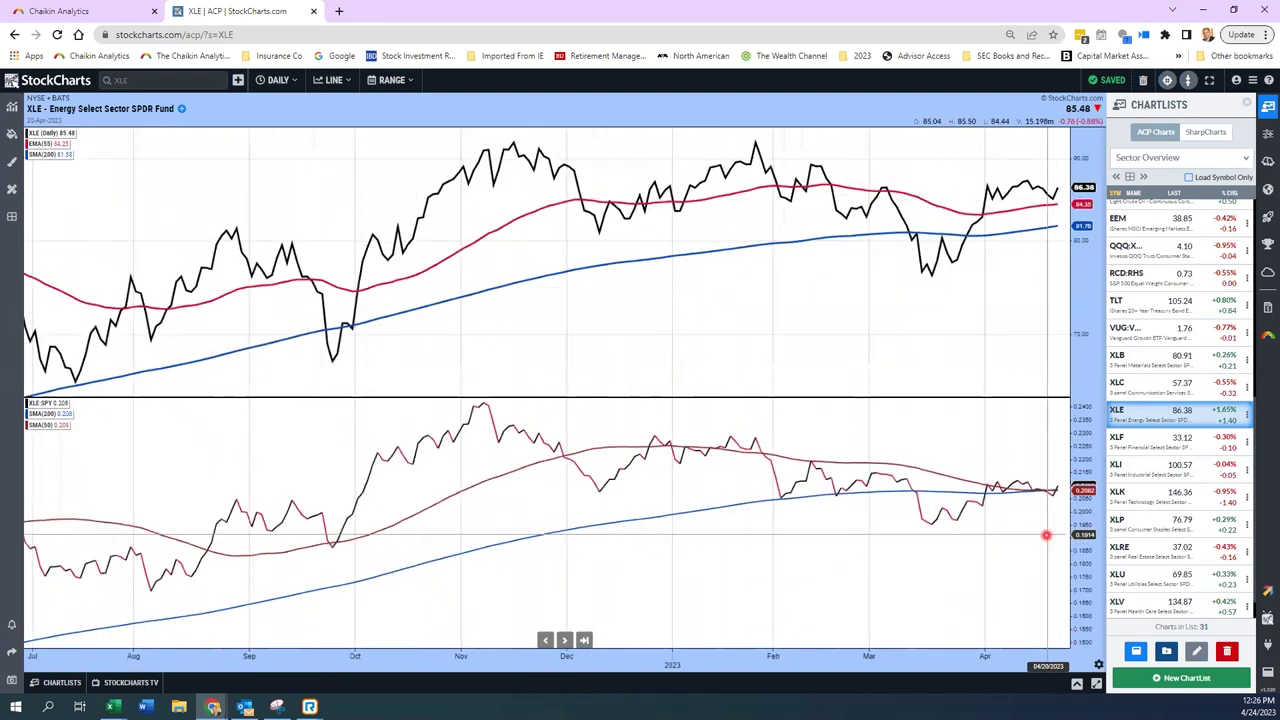
{"action": "scroll", "coordinate": [1046, 535], "scroll_direction": "down", "scroll_amount": 5}
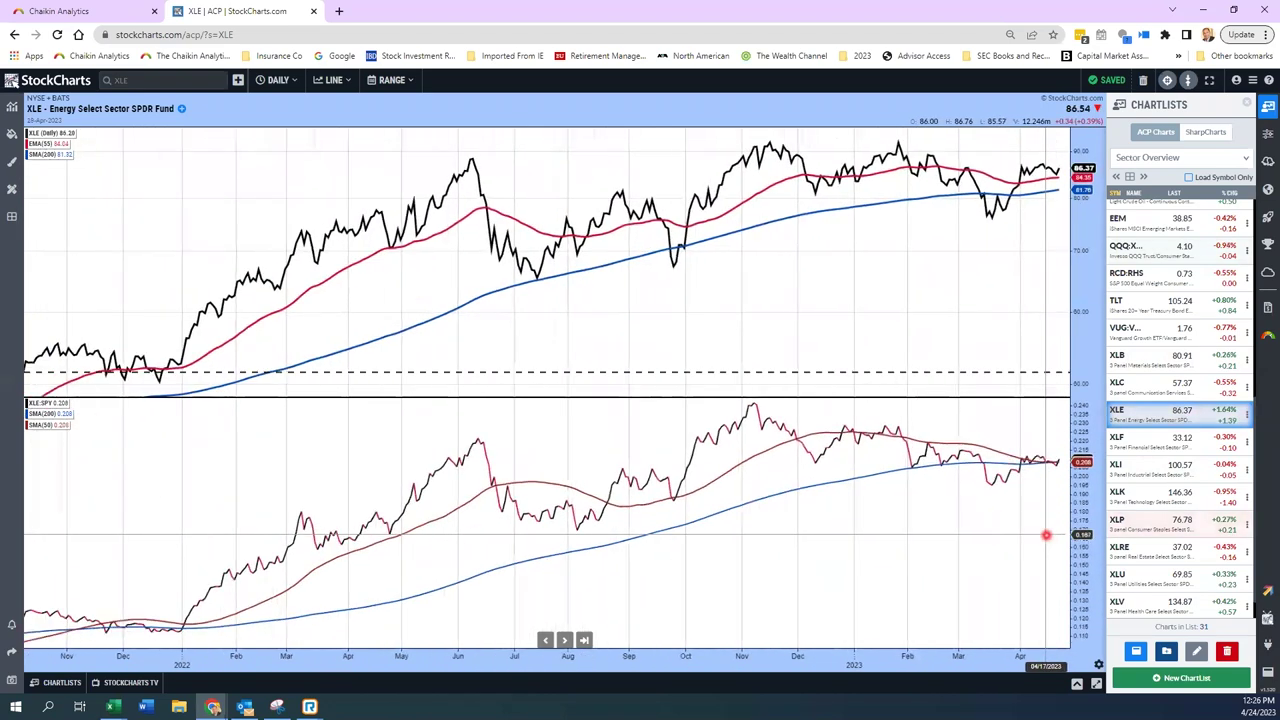
{"action": "scroll", "coordinate": [1046, 535], "scroll_direction": "down", "scroll_amount": 3}
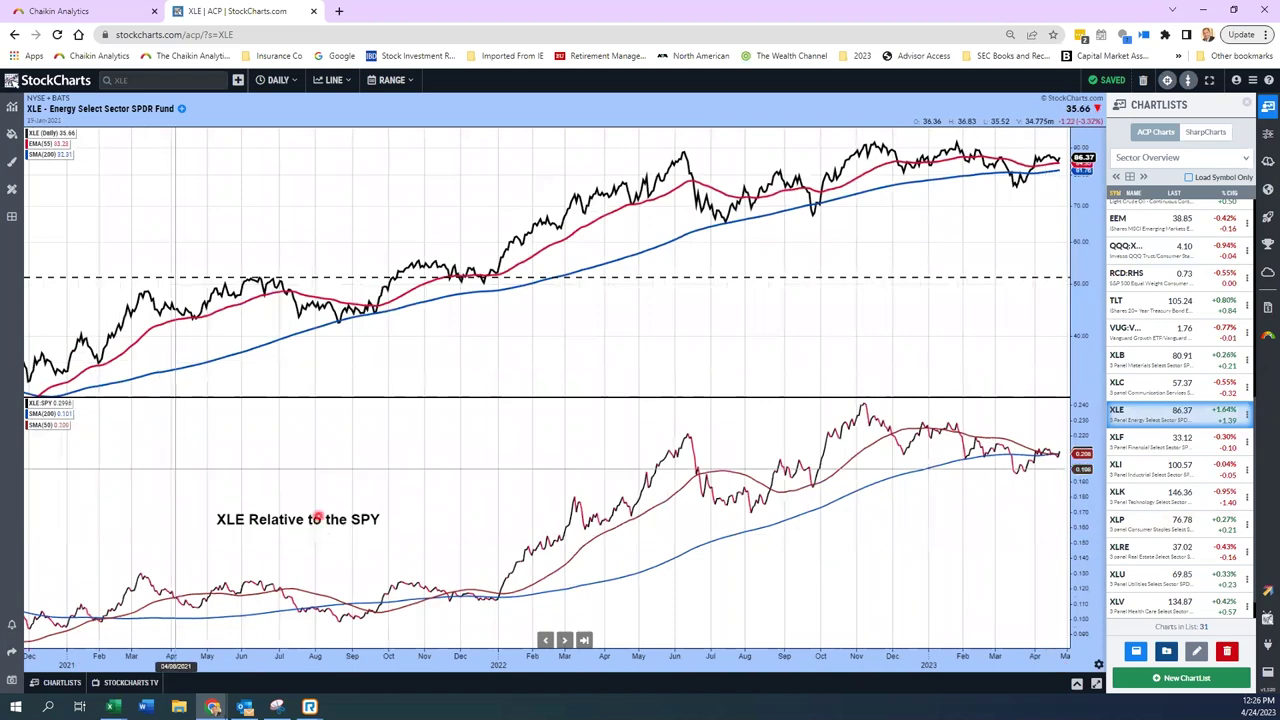
Save the XLE chart's annotations and open the XLF financial sector chart with history reaching back before 2020.
{"action": "left_click", "coordinate": [1138, 445]}
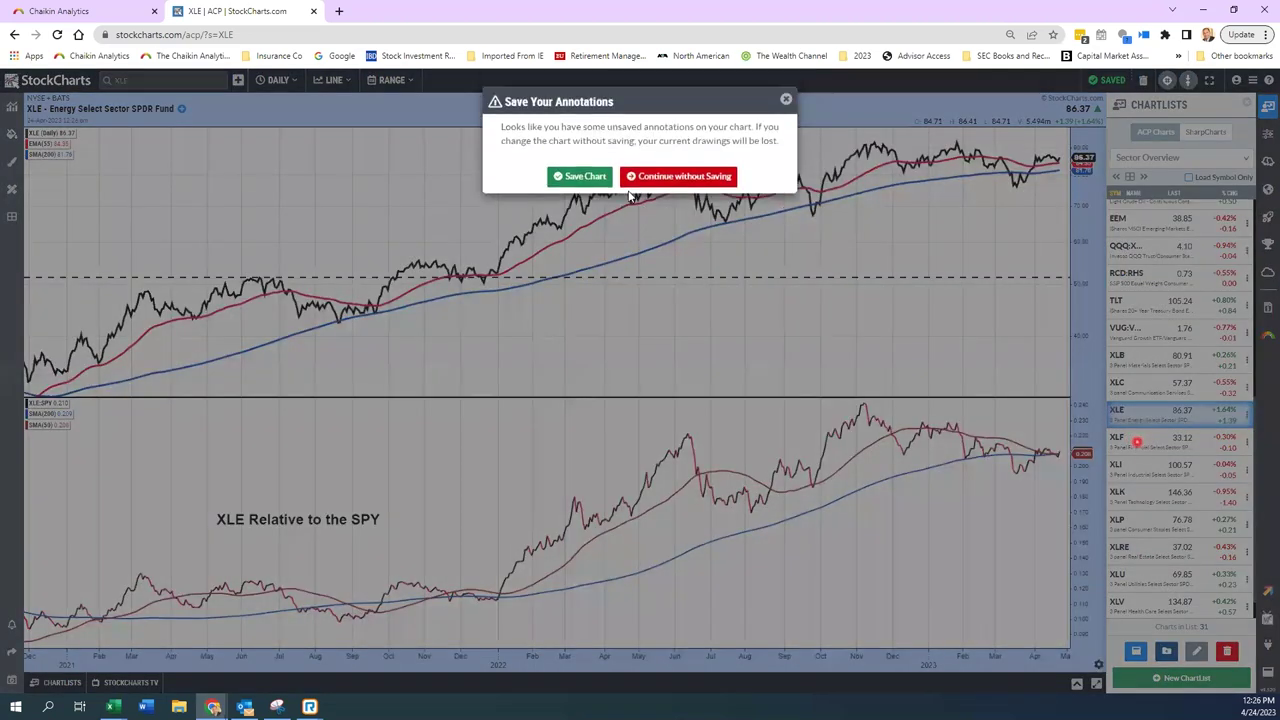
{"action": "left_click", "coordinate": [577, 177]}
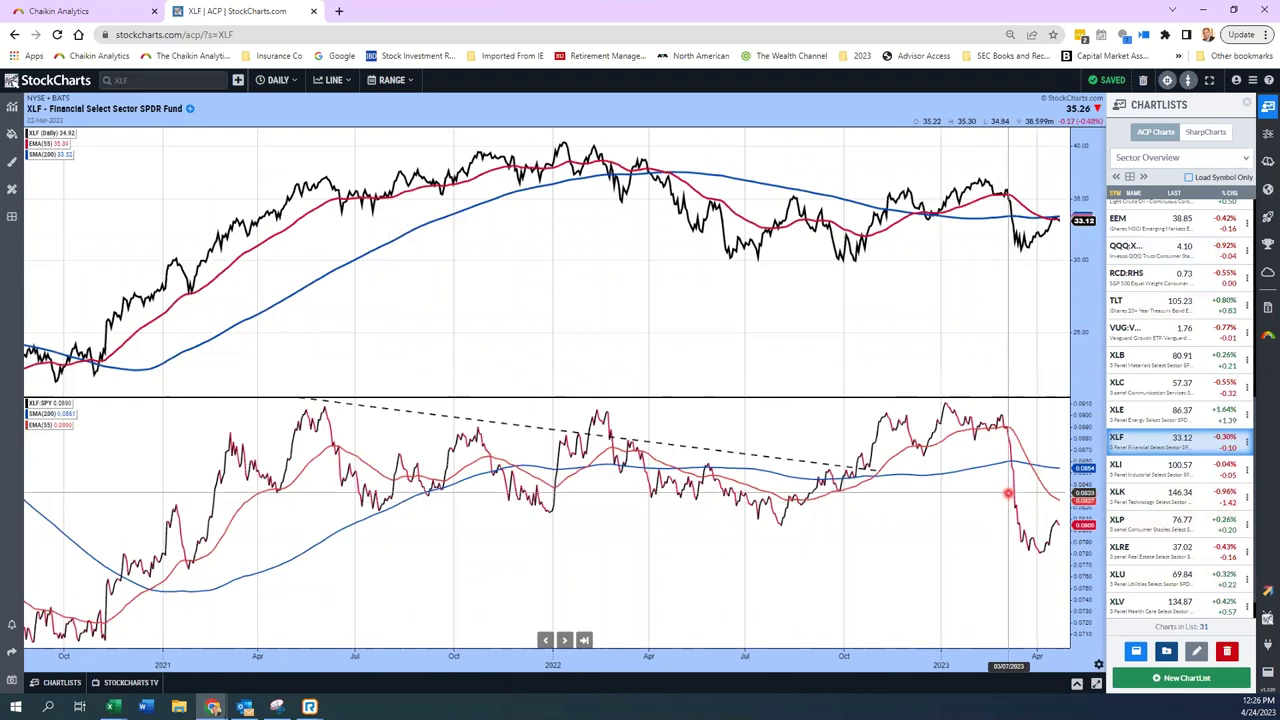
{"action": "scroll", "coordinate": [966, 493], "scroll_direction": "down", "scroll_amount": 1}
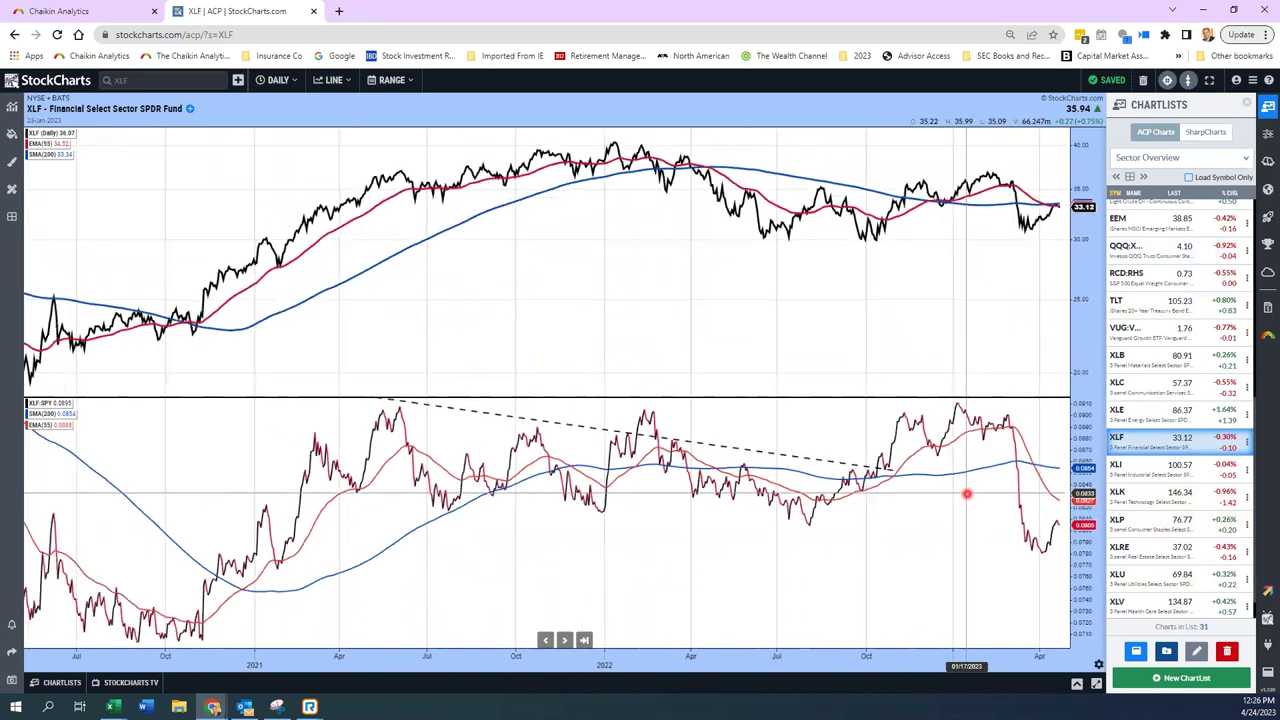
{"action": "scroll", "coordinate": [966, 493], "scroll_direction": "down", "scroll_amount": 1}
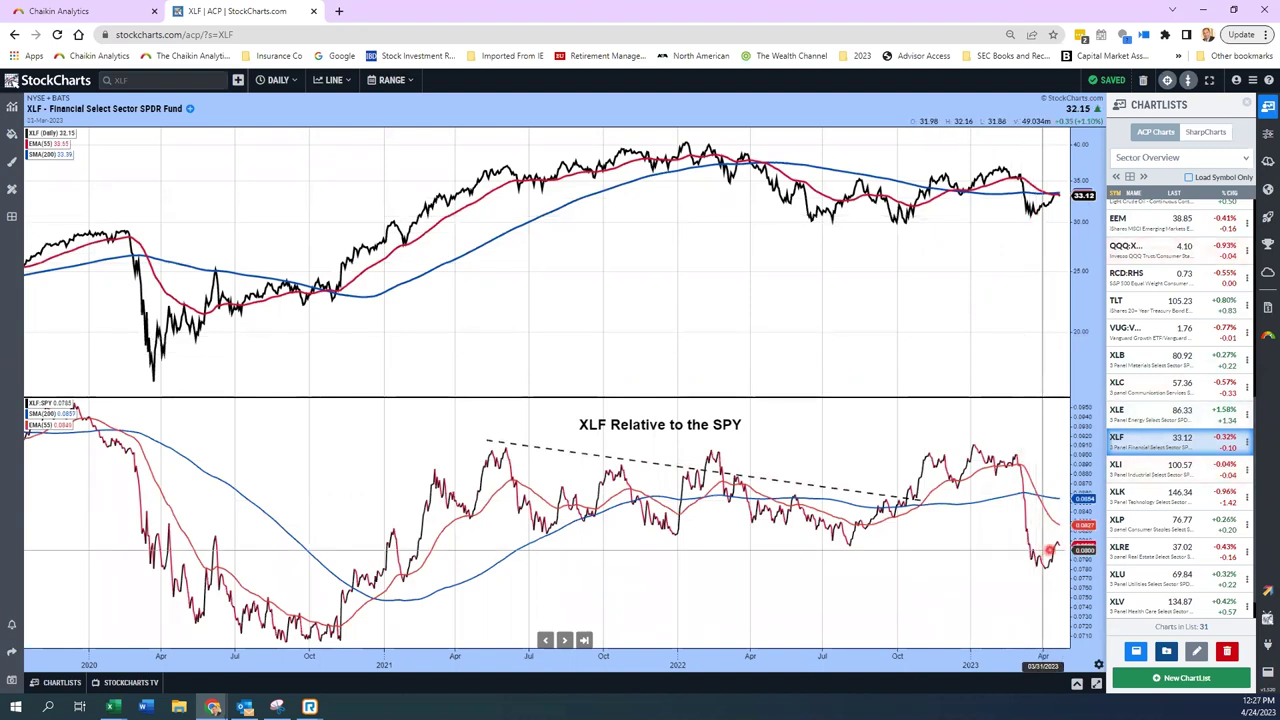
Review the XLK technology and XLI industrial sector charts, showing XLI's strength relative to SPY back to 2020.
{"action": "left_click", "coordinate": [1160, 497]}
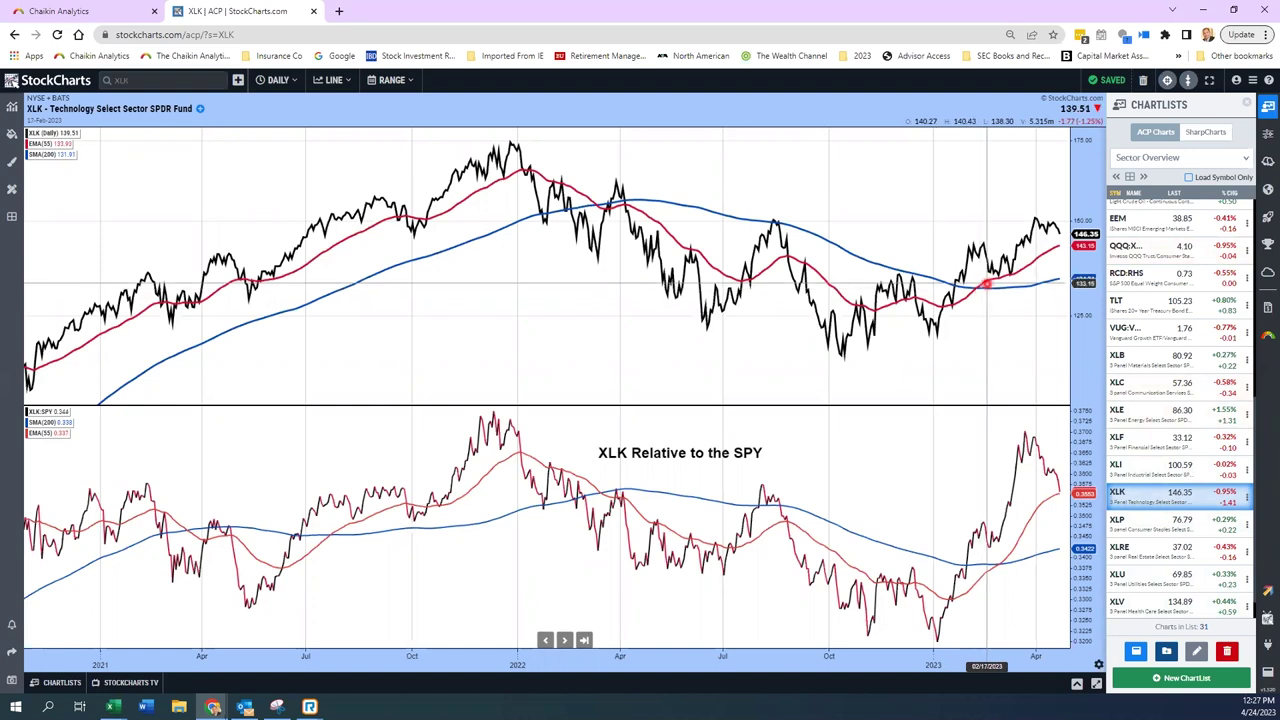
{"action": "left_click", "coordinate": [1147, 472]}
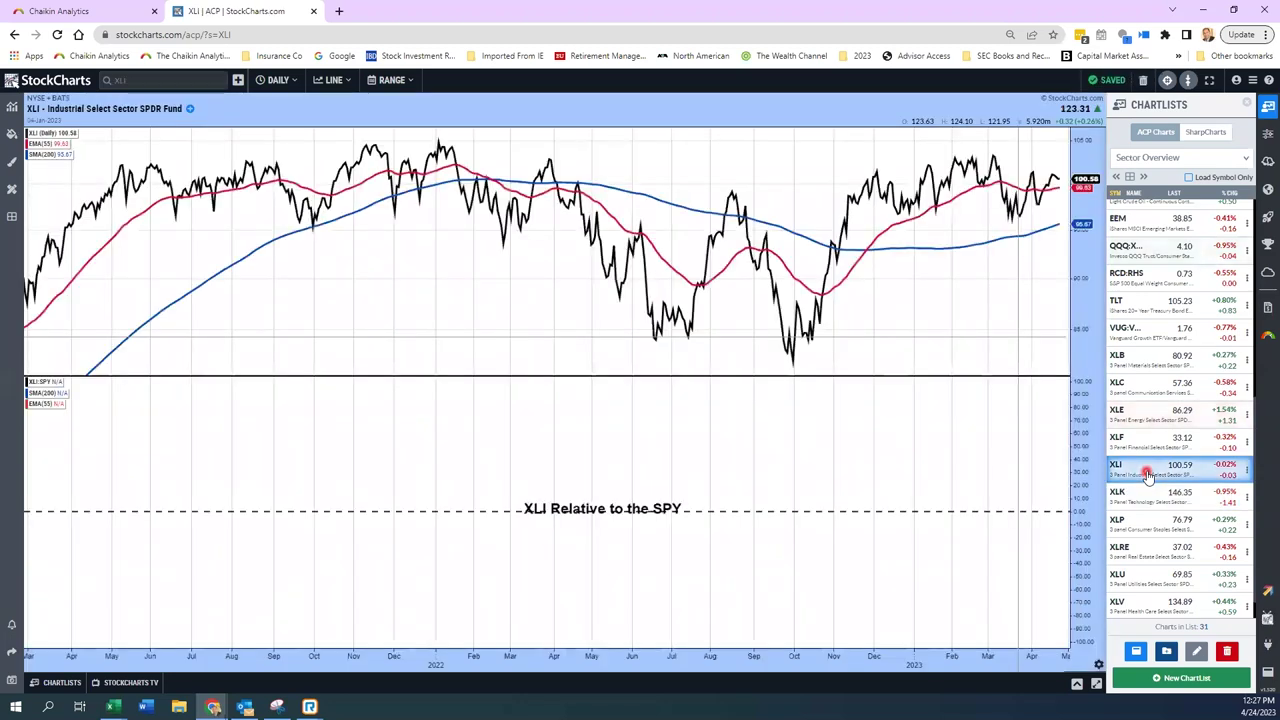
{"action": "scroll", "coordinate": [971, 524], "scroll_direction": "down", "scroll_amount": 3}
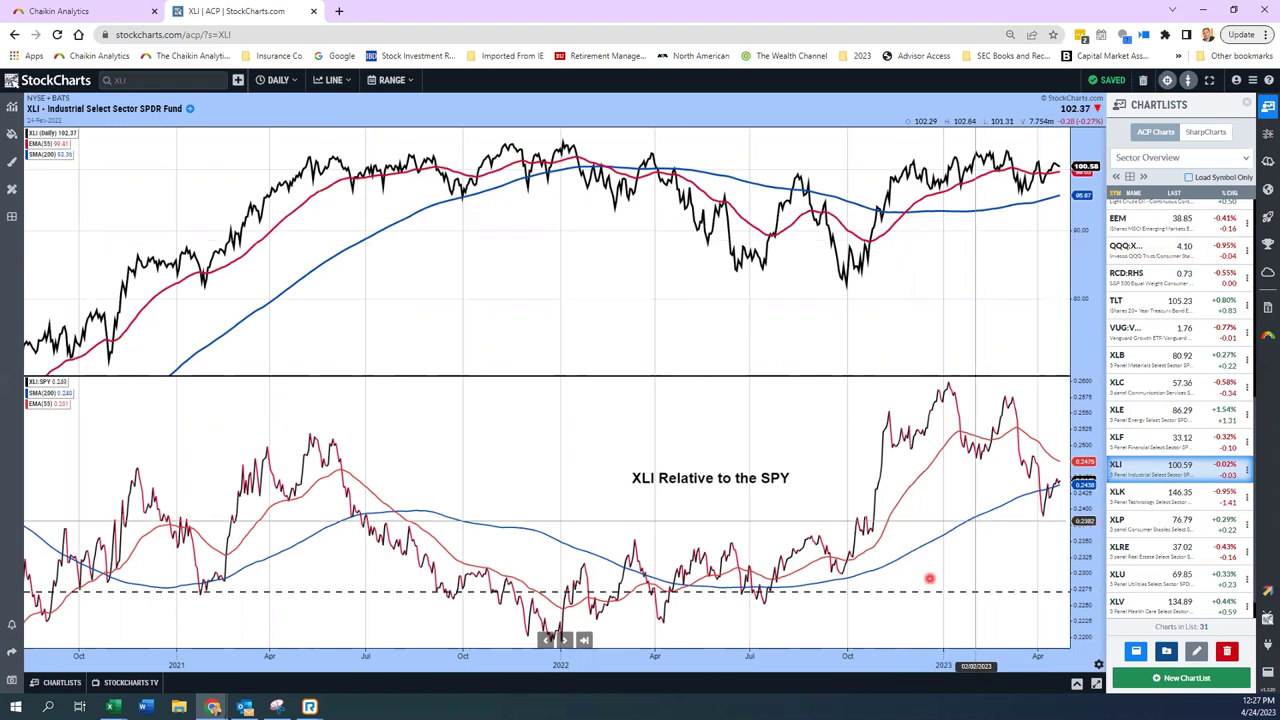
{"action": "left_click_drag", "start_coordinate": [762, 594], "coordinate": [762, 588]}
{"action": "left_click", "coordinate": [714, 527]}
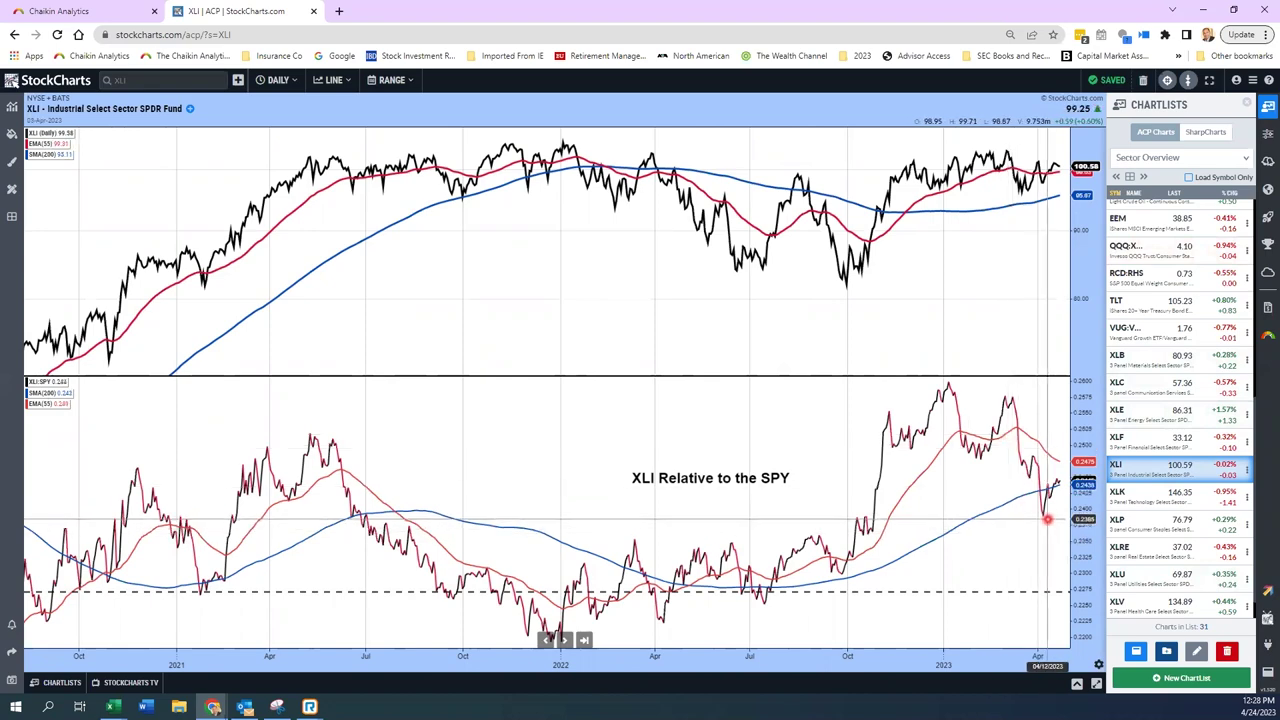
{"action": "scroll", "coordinate": [1040, 419], "scroll_direction": "down", "scroll_amount": 2}
{"action": "scroll", "coordinate": [1040, 419], "scroll_direction": "down", "scroll_amount": 1}
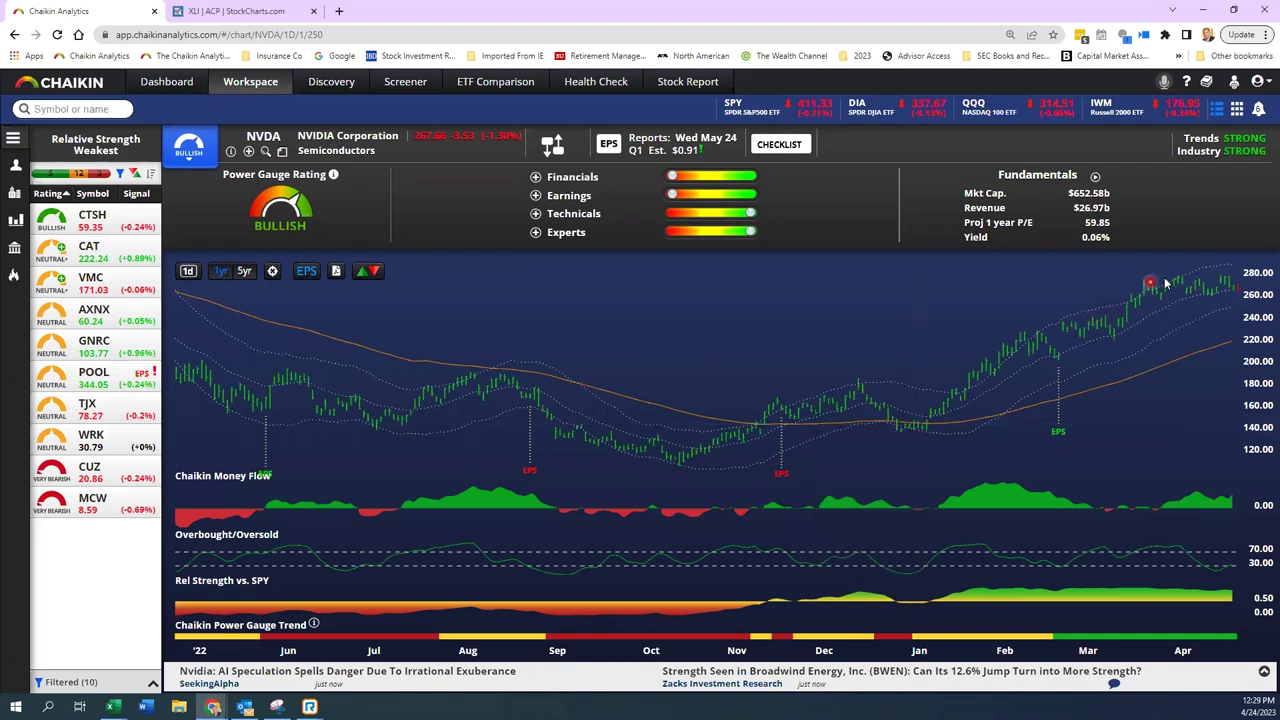
Inspect NVDA's daily price data for the February 17, 2023 bar and close the data box.
{"action": "mouse_move", "coordinate": [1215, 286]}
{"action": "left_click", "coordinate": [1056, 636]}
{"action": "left_click", "coordinate": [1047, 357]}
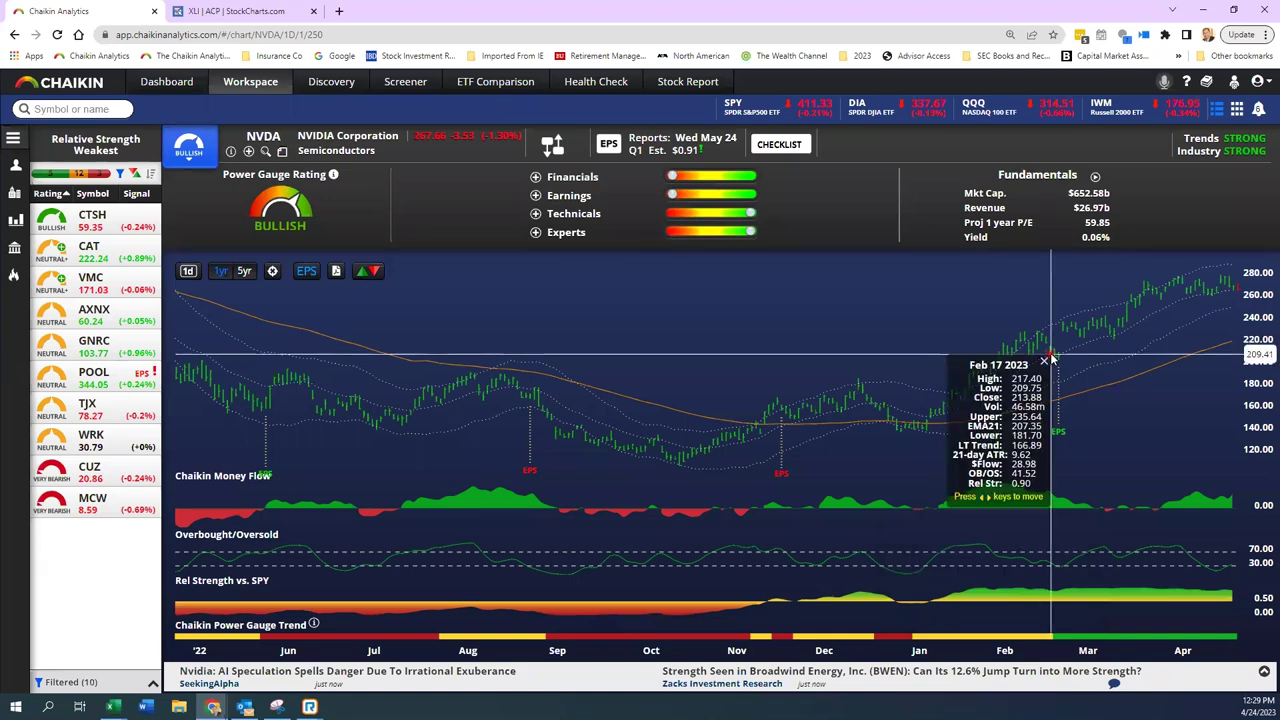
{"action": "left_click", "coordinate": [1049, 358]}
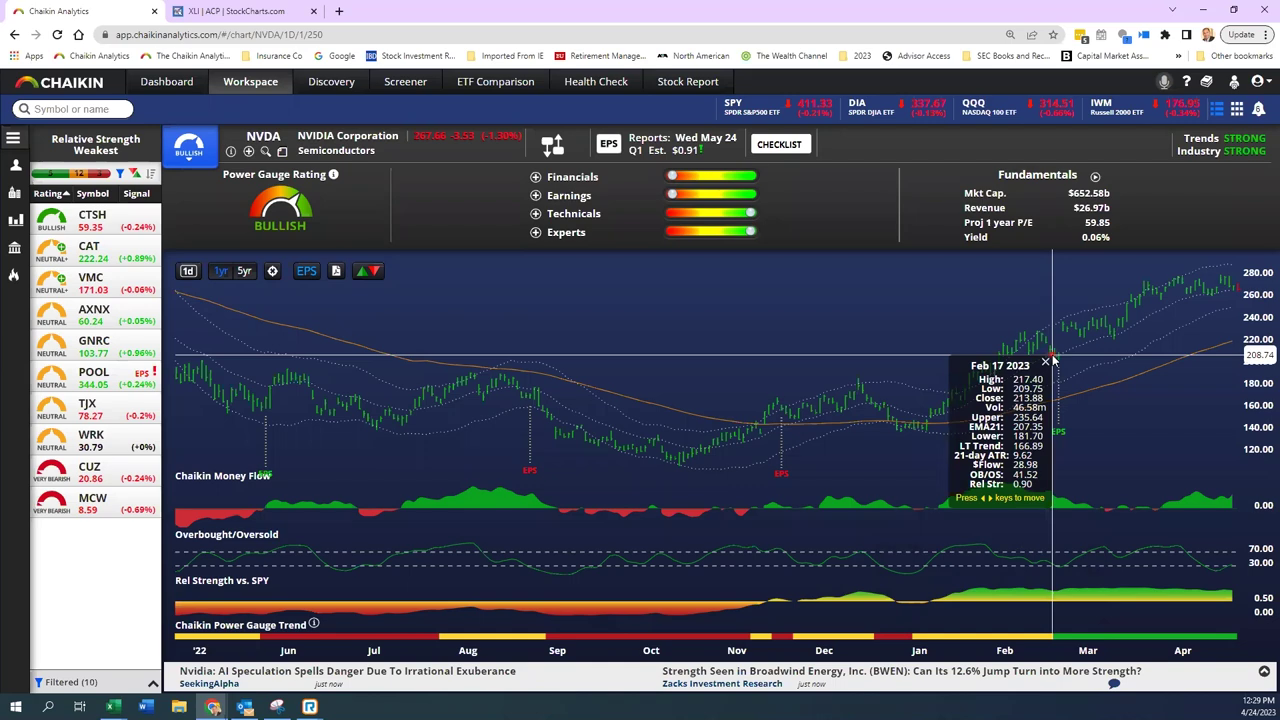
{"action": "left_click", "coordinate": [1049, 358]}
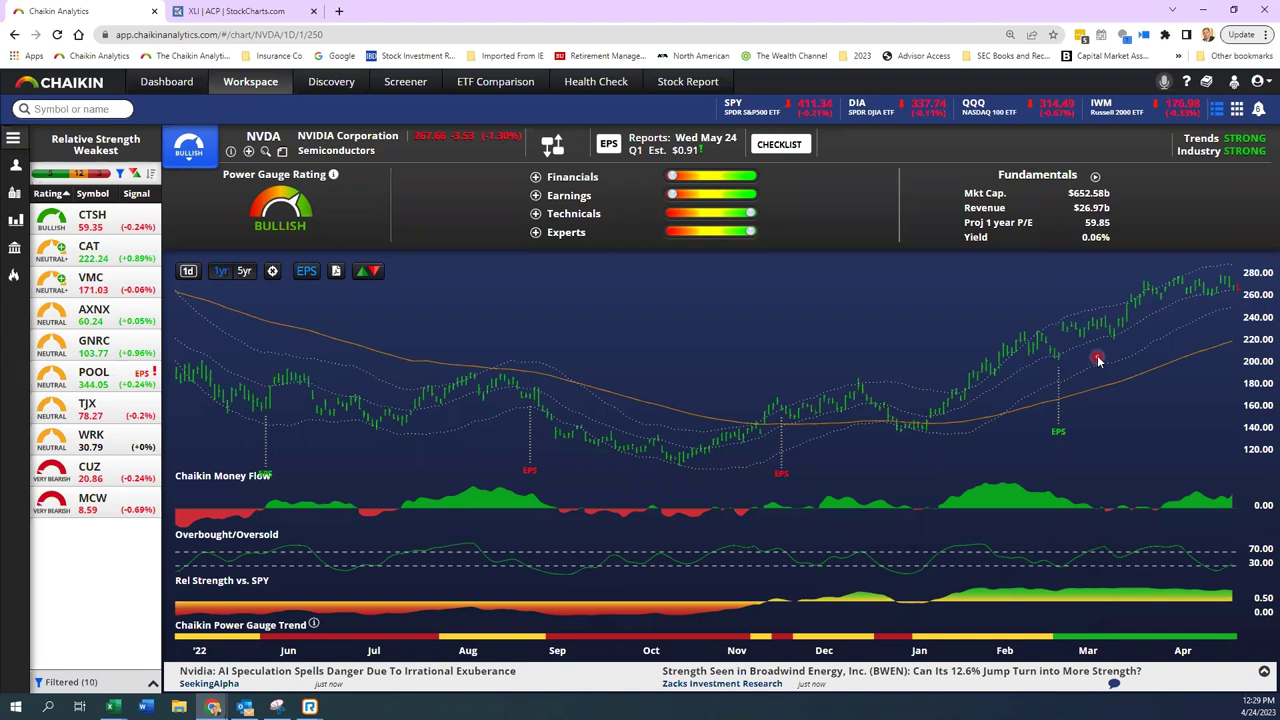
Inspect NVDA's daily price data around the January 6, 2023 bar and close the data box.
{"action": "left_click", "coordinate": [929, 422]}
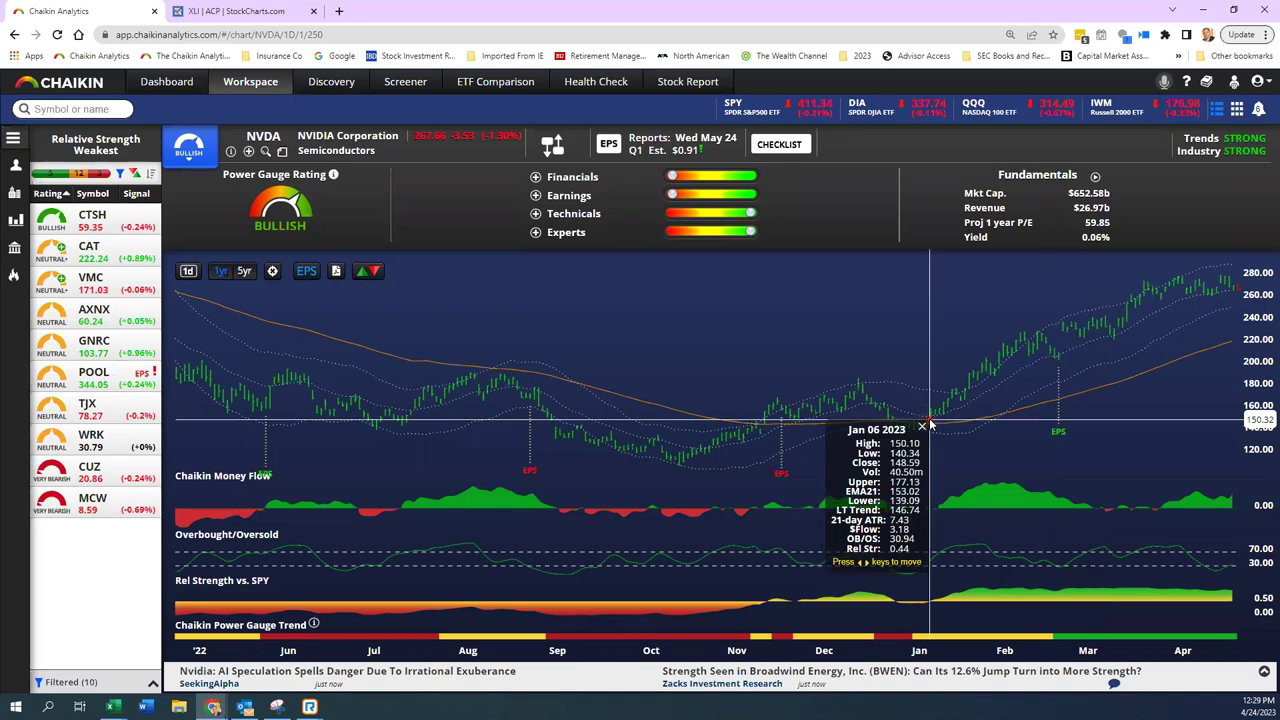
{"action": "left_click", "coordinate": [922, 427]}
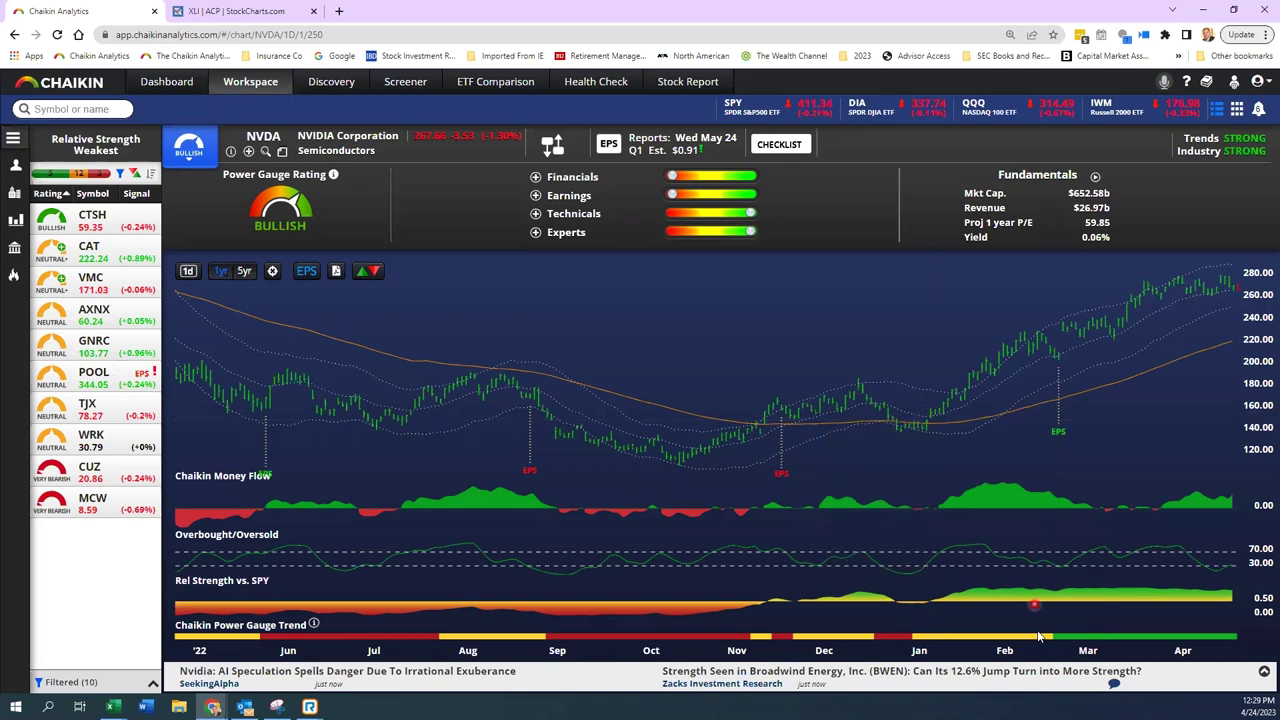
{"action": "left_click", "coordinate": [941, 425]}
{"action": "left_click", "coordinate": [941, 425]}
Review NVDA's five-year chart and the components of its Financials rating, restoring the one-year chart when done.
{"action": "left_click", "coordinate": [249, 275]}
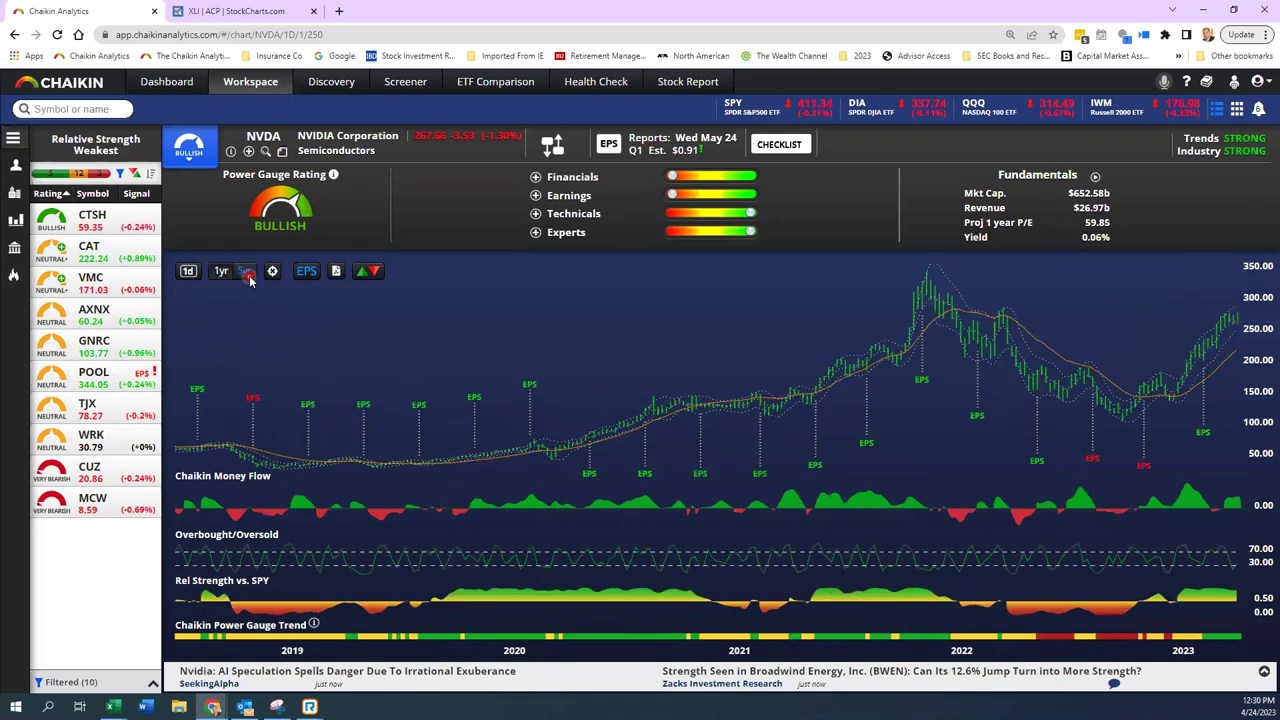
{"action": "left_click", "coordinate": [926, 279]}
{"action": "left_click", "coordinate": [536, 178]}
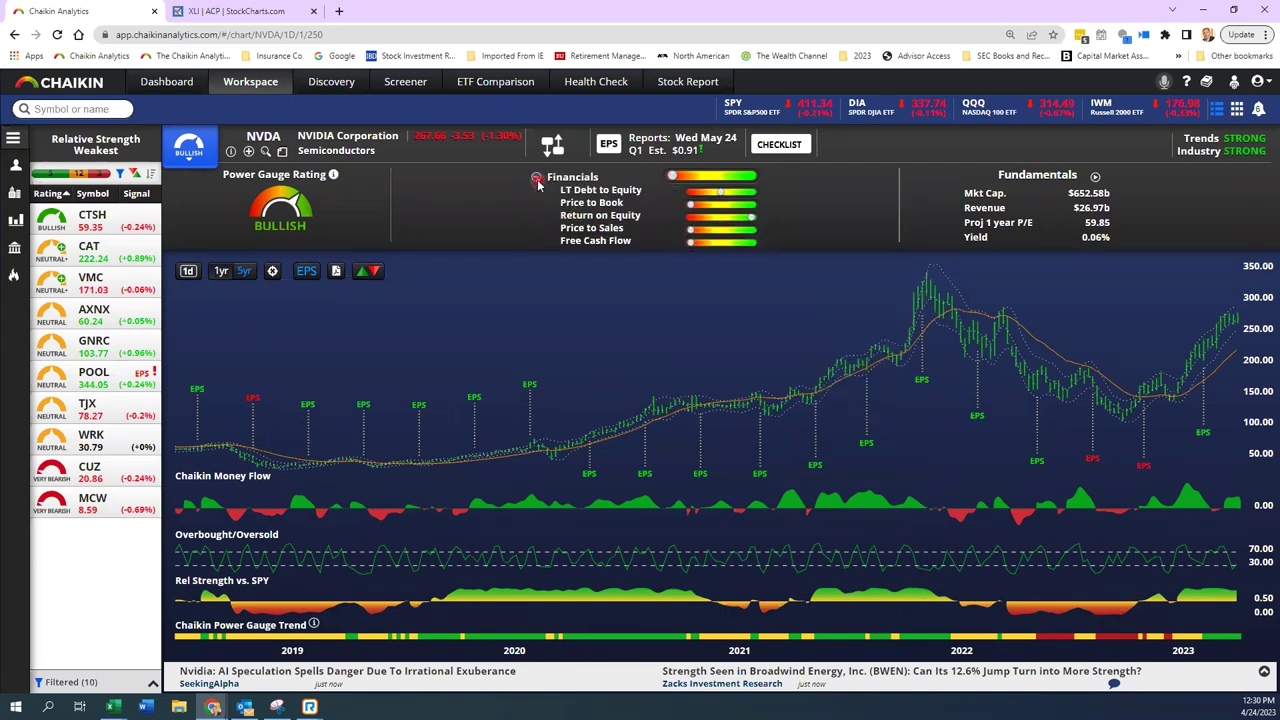
{"action": "left_click", "coordinate": [537, 180]}
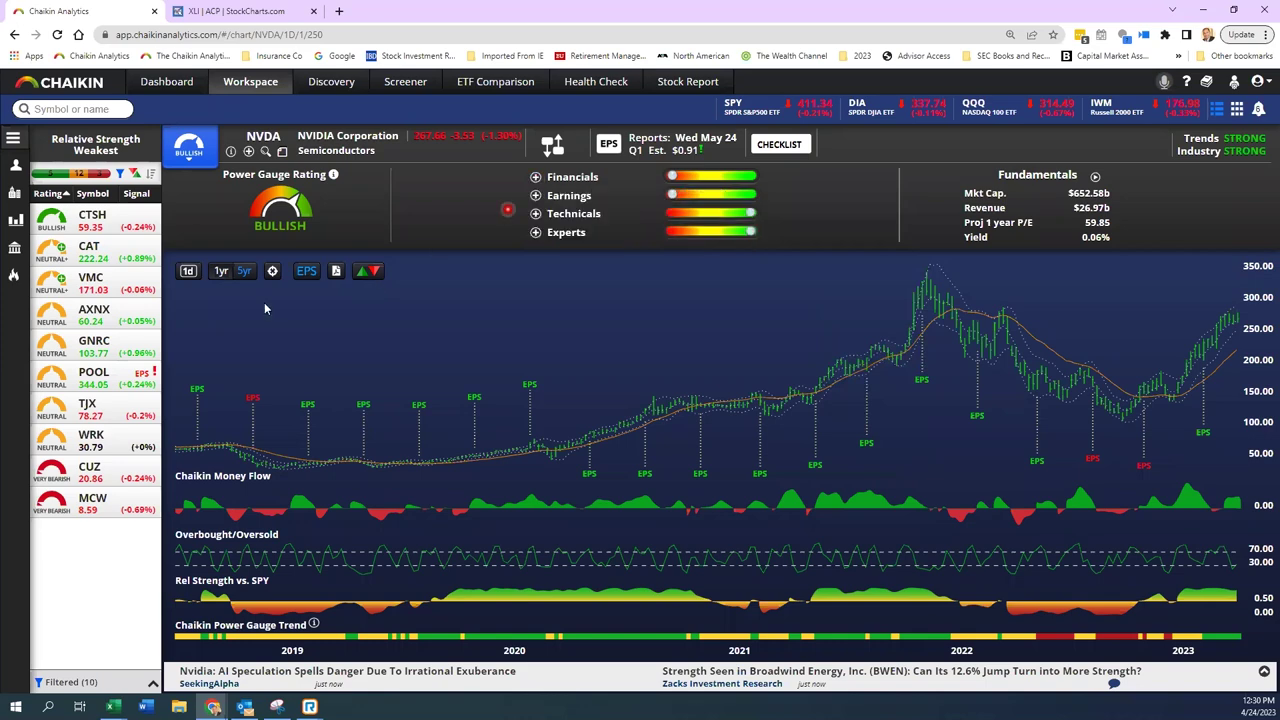
{"action": "left_click", "coordinate": [220, 272]}
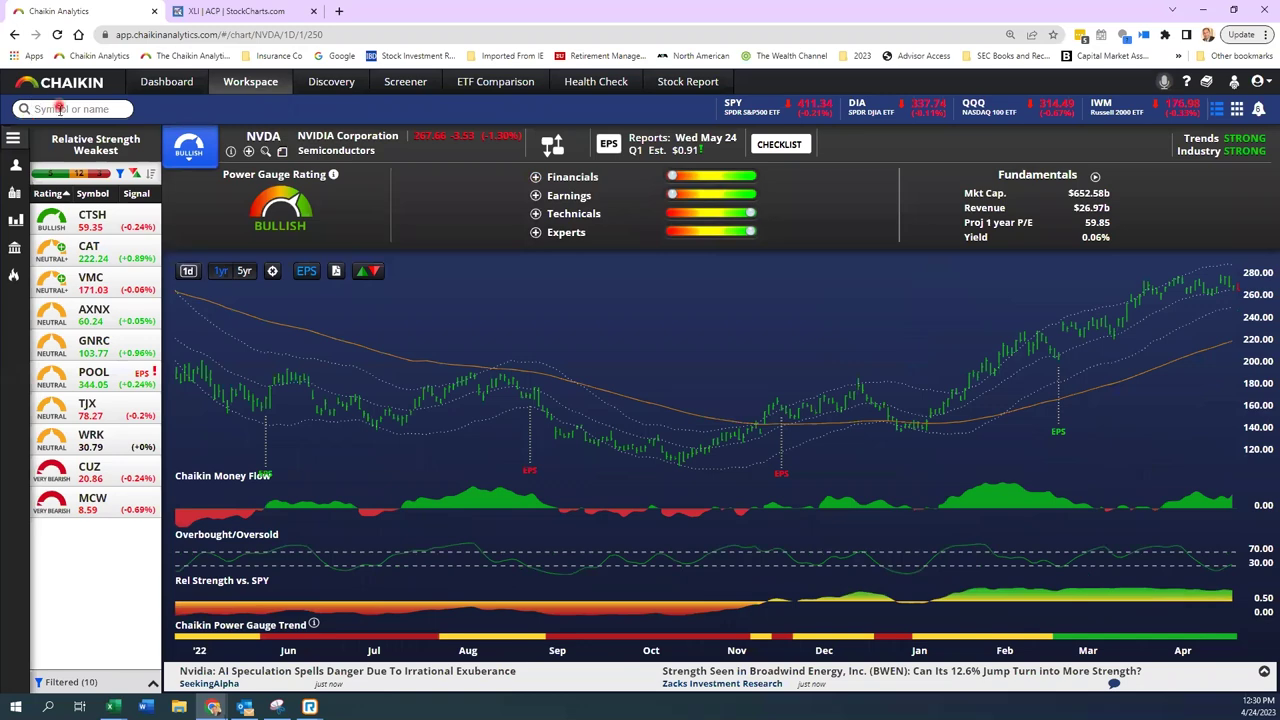
Search for the symbol CRNX and open the Crinetics Pharmaceuticals chart.
{"action": "left_click", "coordinate": [60, 110]}
{"action": "type", "text": "drnx"}
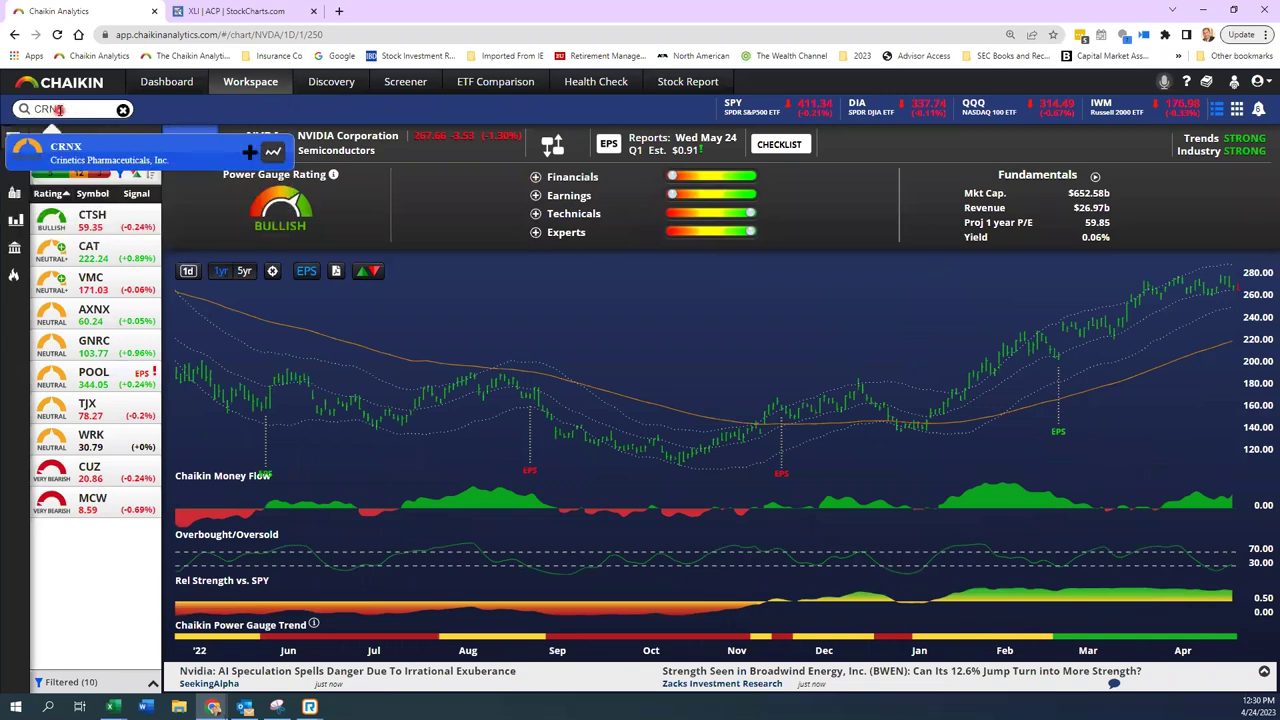
{"action": "left_click", "coordinate": [100, 160]}
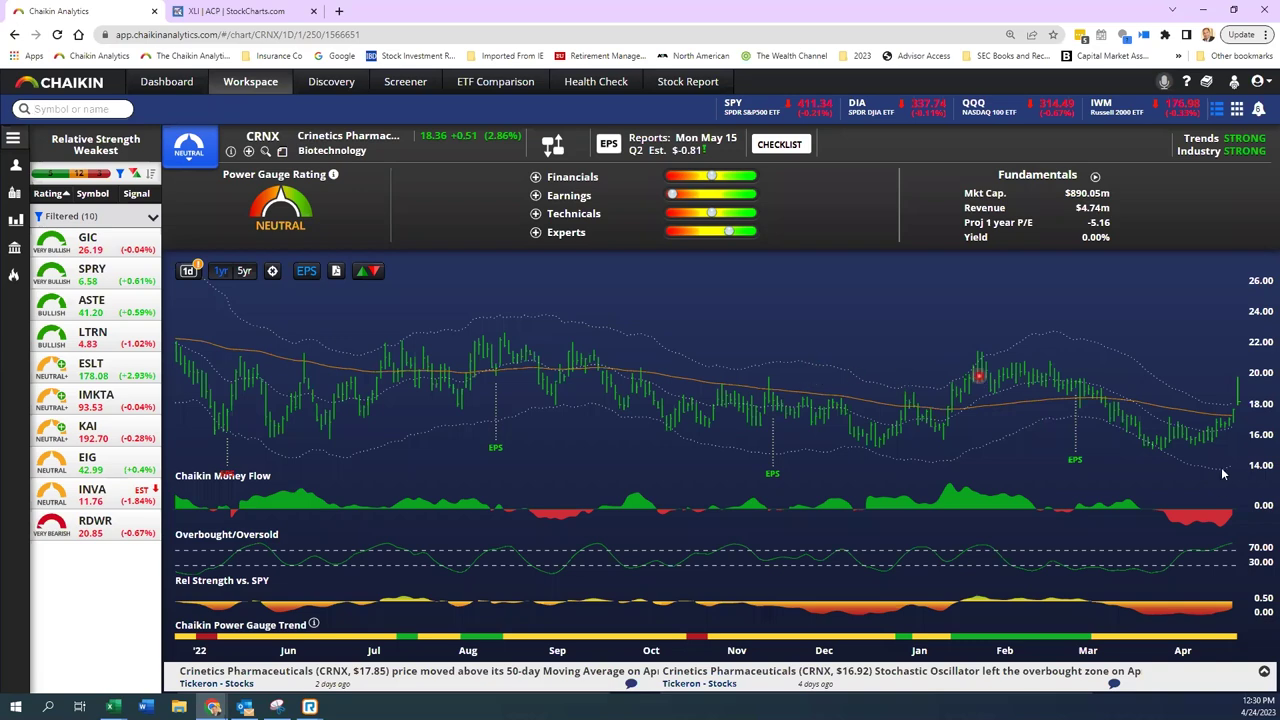
Inspect CRNX's daily price data for the December 29, 2022 bar and close the data box.
{"action": "left_click", "coordinate": [1238, 383]}
{"action": "left_click", "coordinate": [903, 401]}
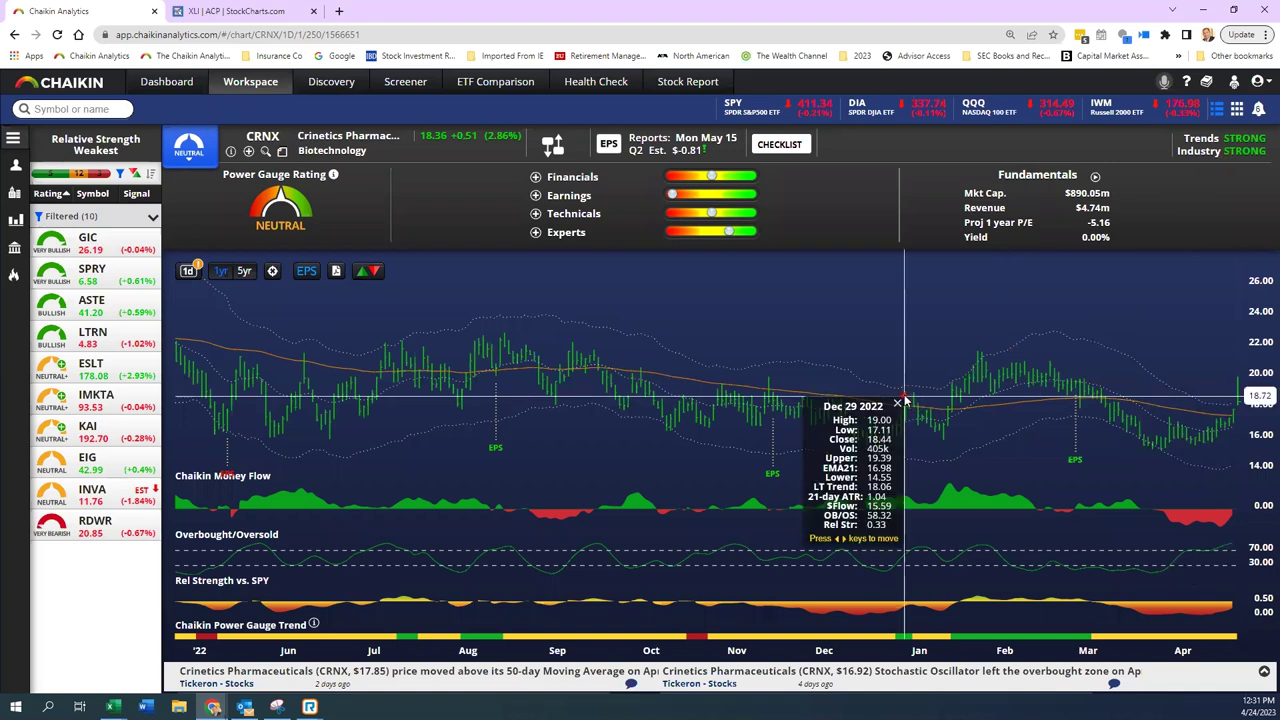
{"action": "left_click", "coordinate": [903, 400]}
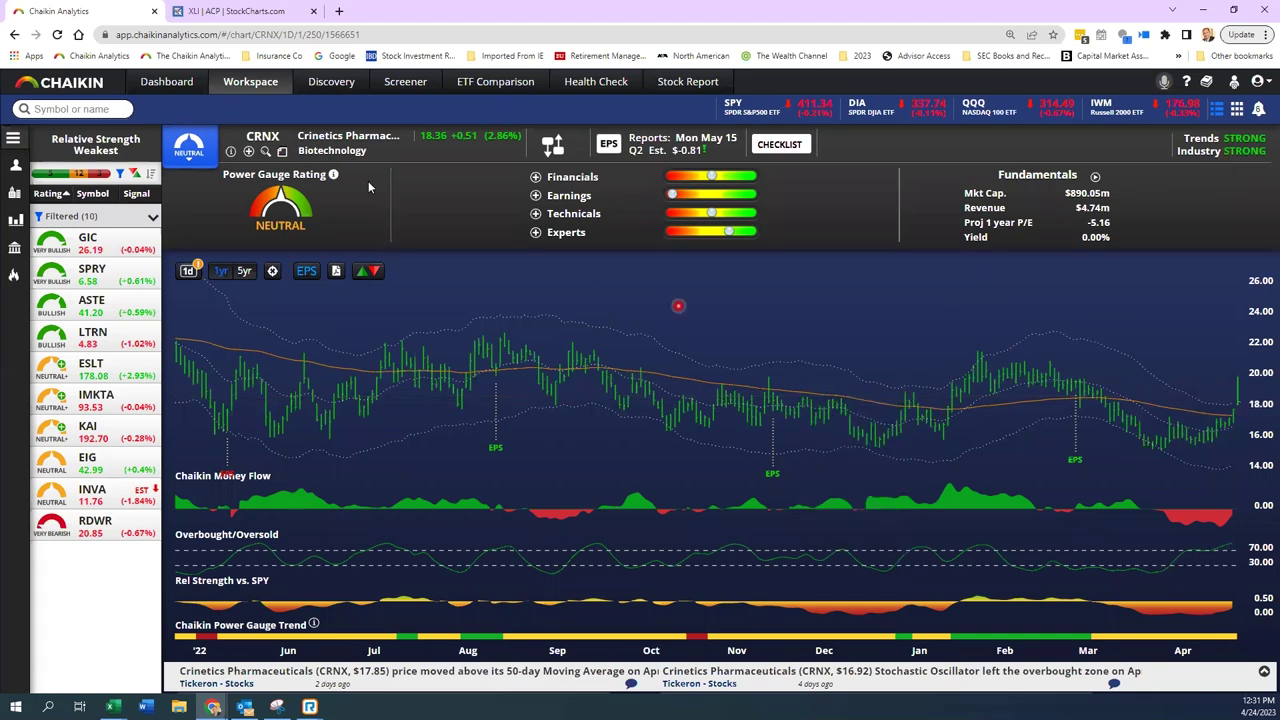
Check CRNX's latest daily bar against its one-day intraday chart.
{"action": "left_click", "coordinate": [1237, 378]}
{"action": "mouse_move", "coordinate": [190, 278]}
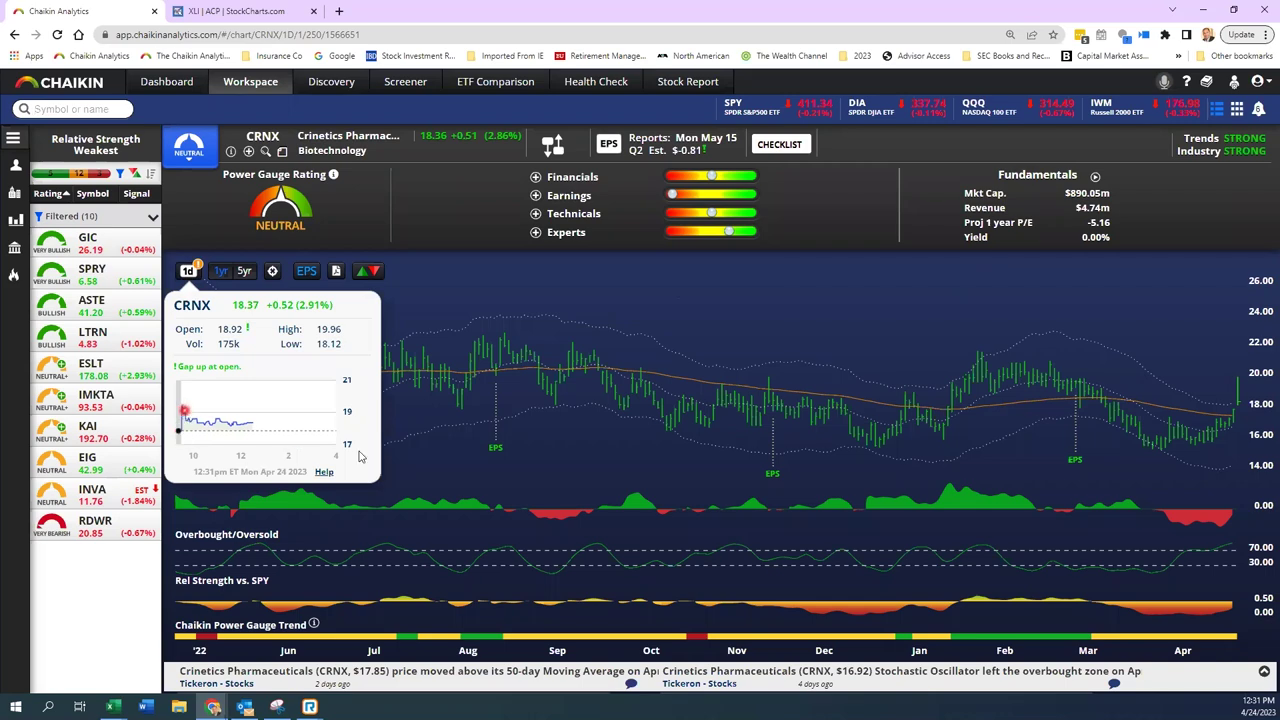
{"action": "left_click", "coordinate": [184, 274]}
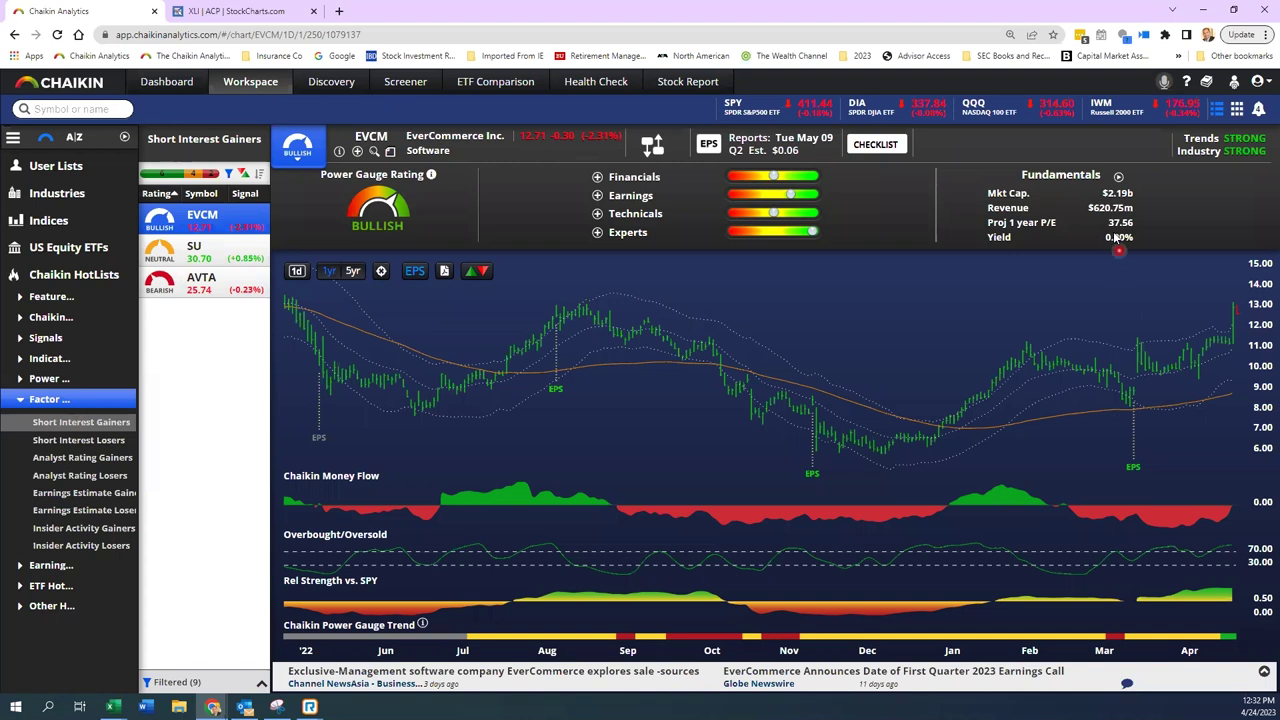
Show EVCM's Performance figures in place of its fundamentals and expand the components of its Experts rating.
{"action": "left_click", "coordinate": [1119, 178]}
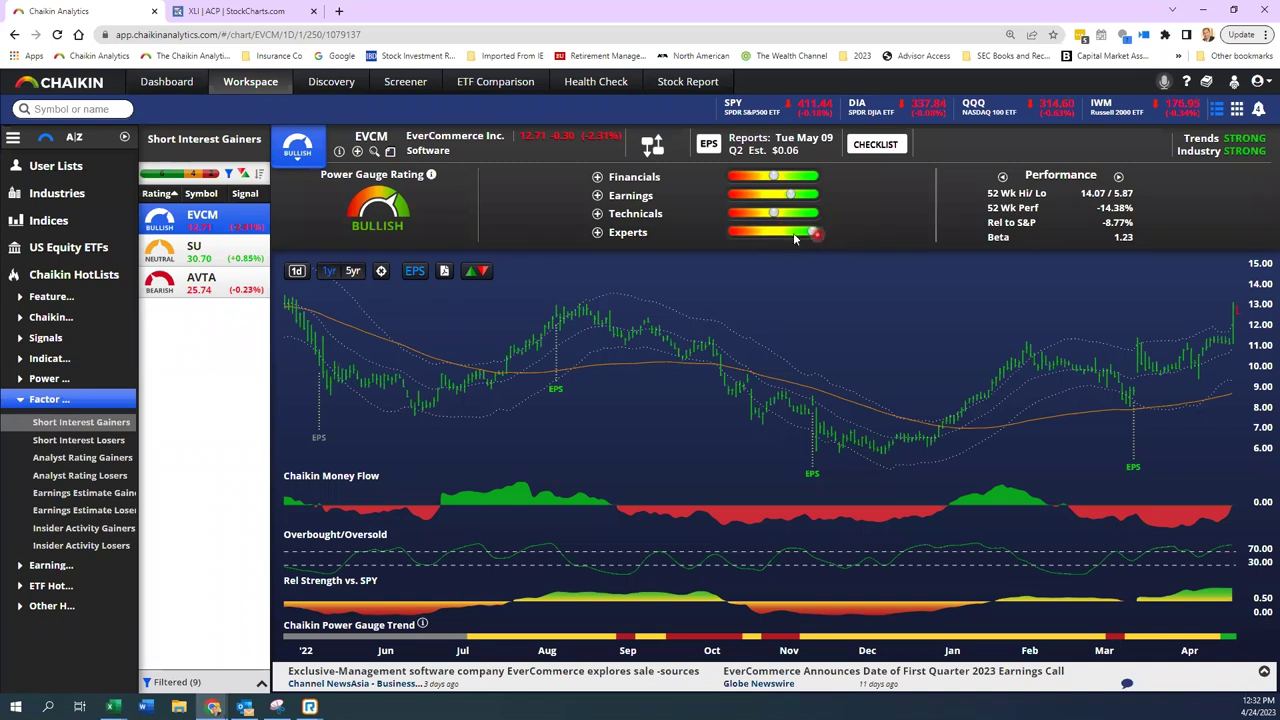
{"action": "left_click", "coordinate": [598, 233]}
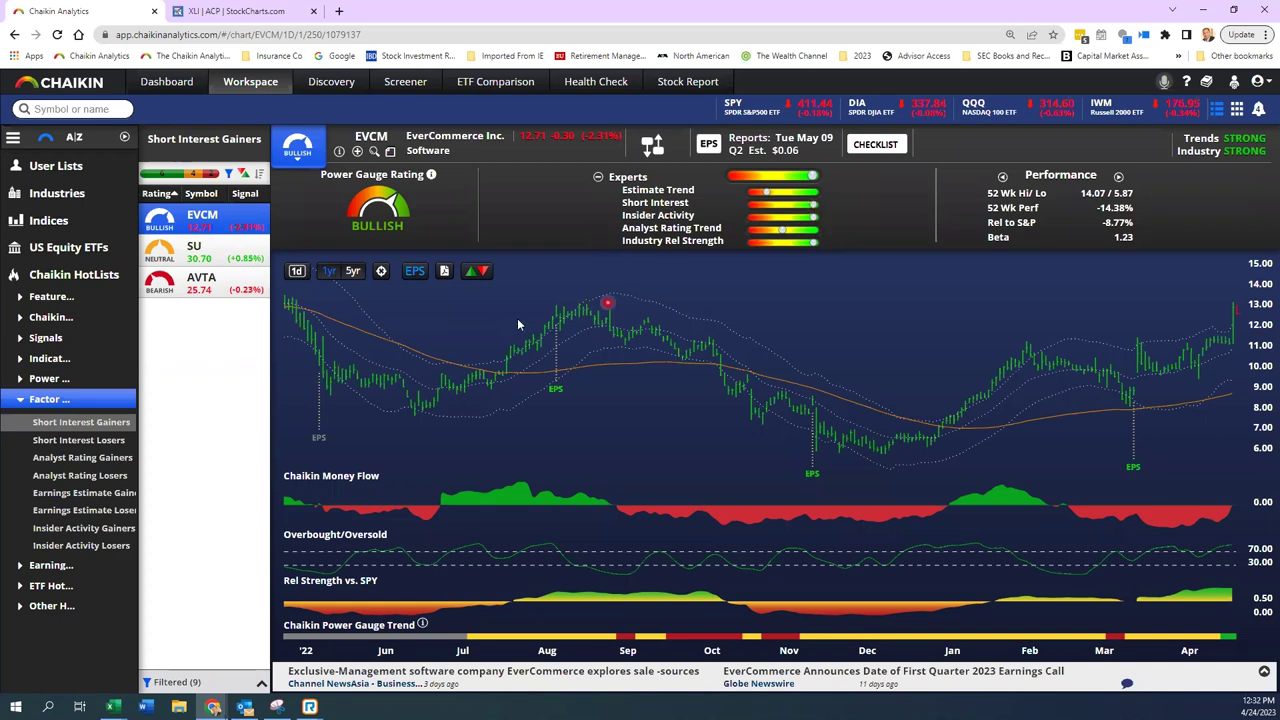
Open the SU chart from the Short Interest Gainers list and show its Fundamentals in place of the Performance figures.
{"action": "mouse_move", "coordinate": [576, 313]}
{"action": "left_click", "coordinate": [186, 248]}
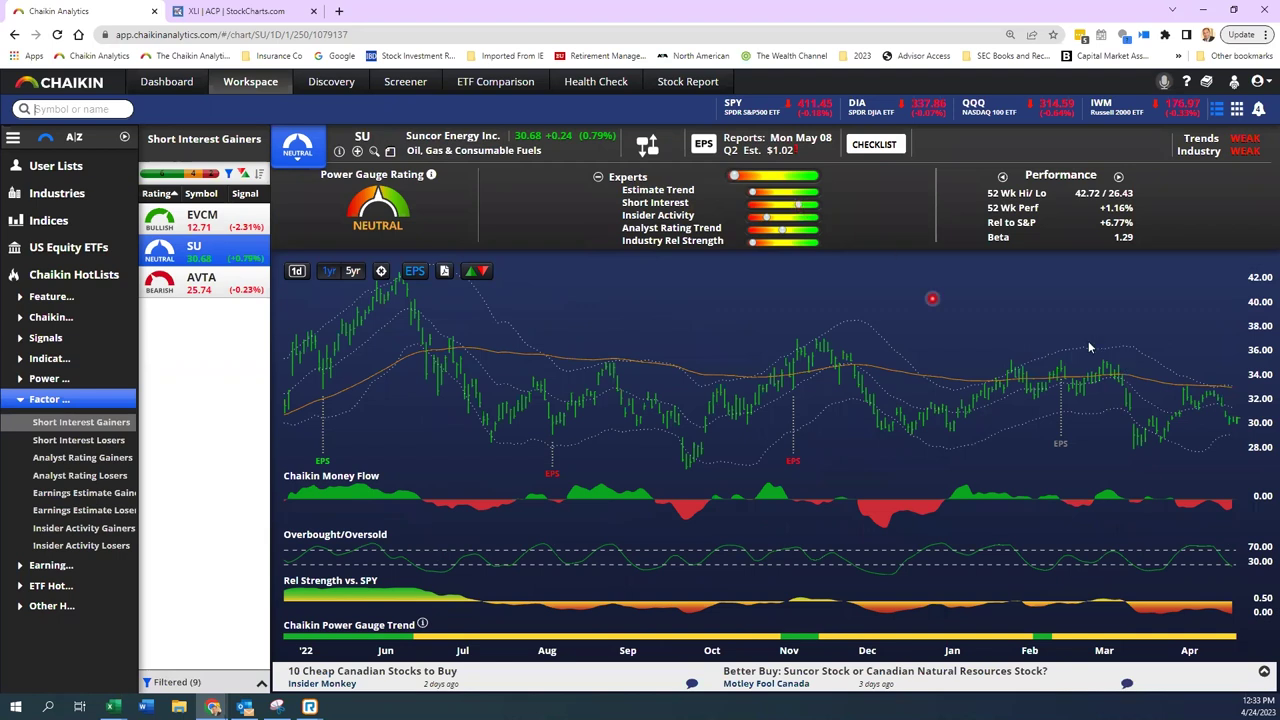
{"action": "left_click", "coordinate": [1003, 179]}
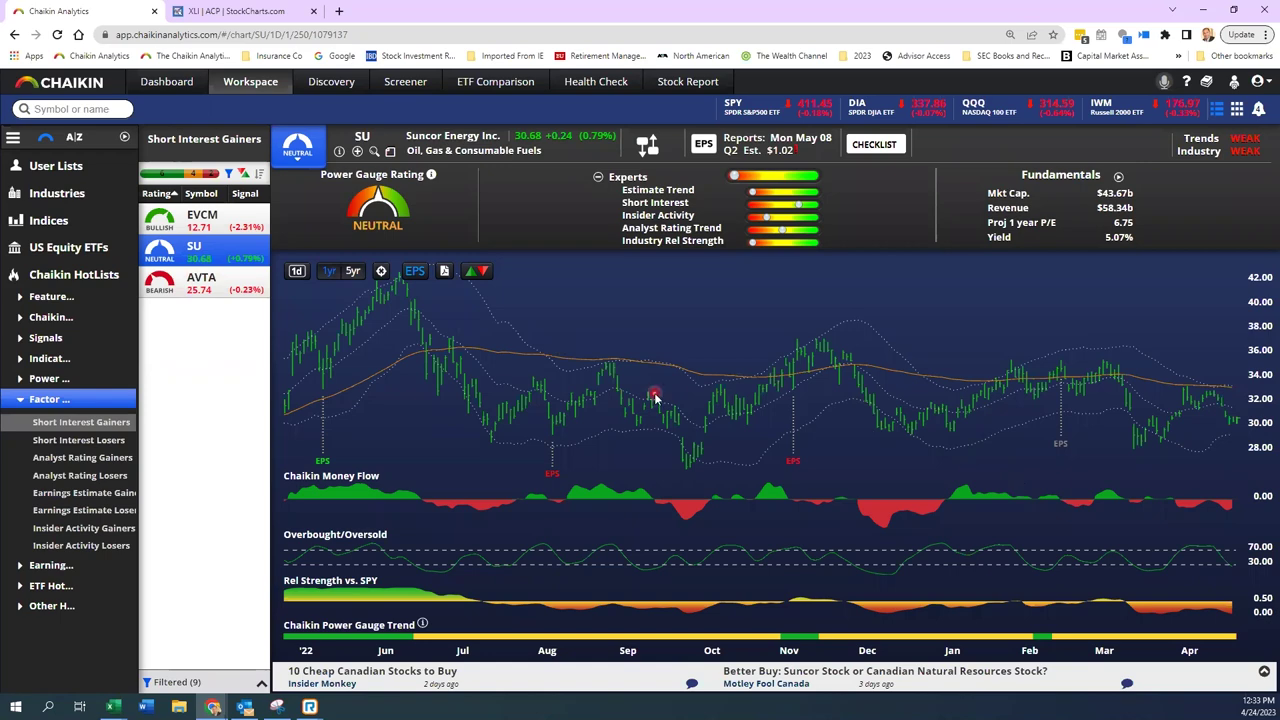
Open the AVTA chart from the Short Interest Gainers list and read the company's business description.
{"action": "left_click", "coordinate": [166, 285]}
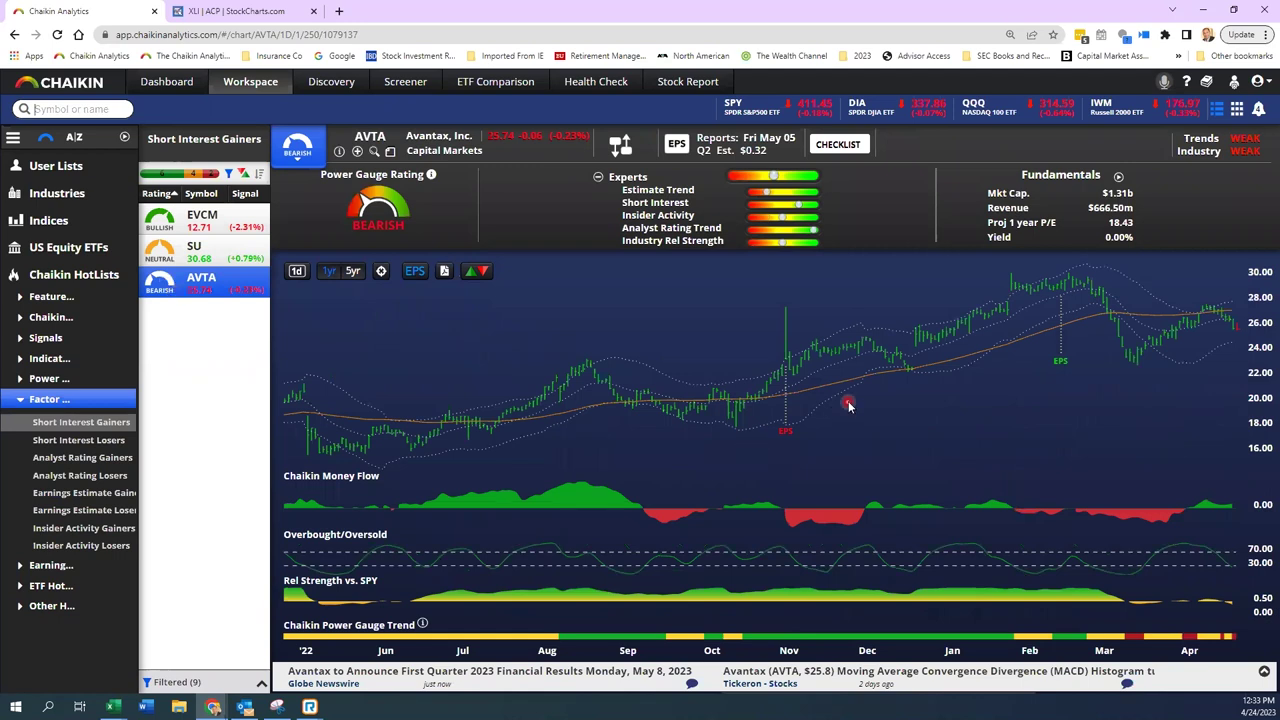
{"action": "left_click", "coordinate": [341, 152]}
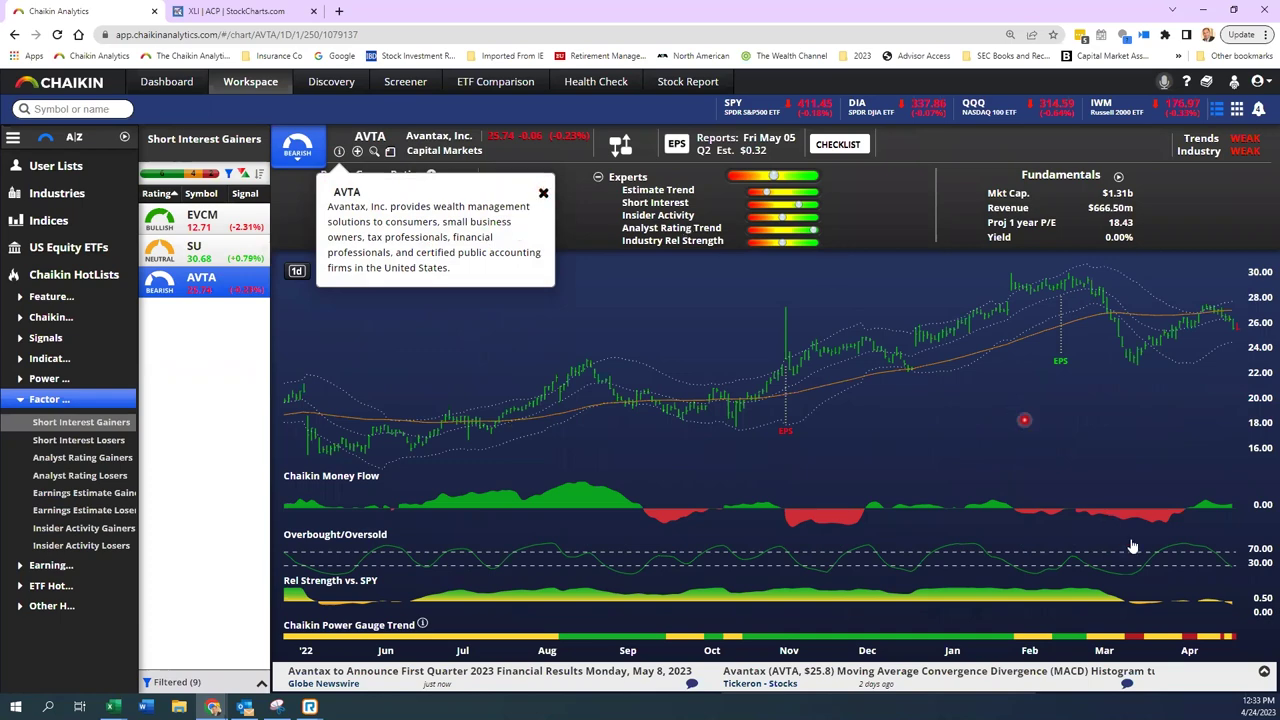
{"action": "left_click", "coordinate": [1208, 560]}
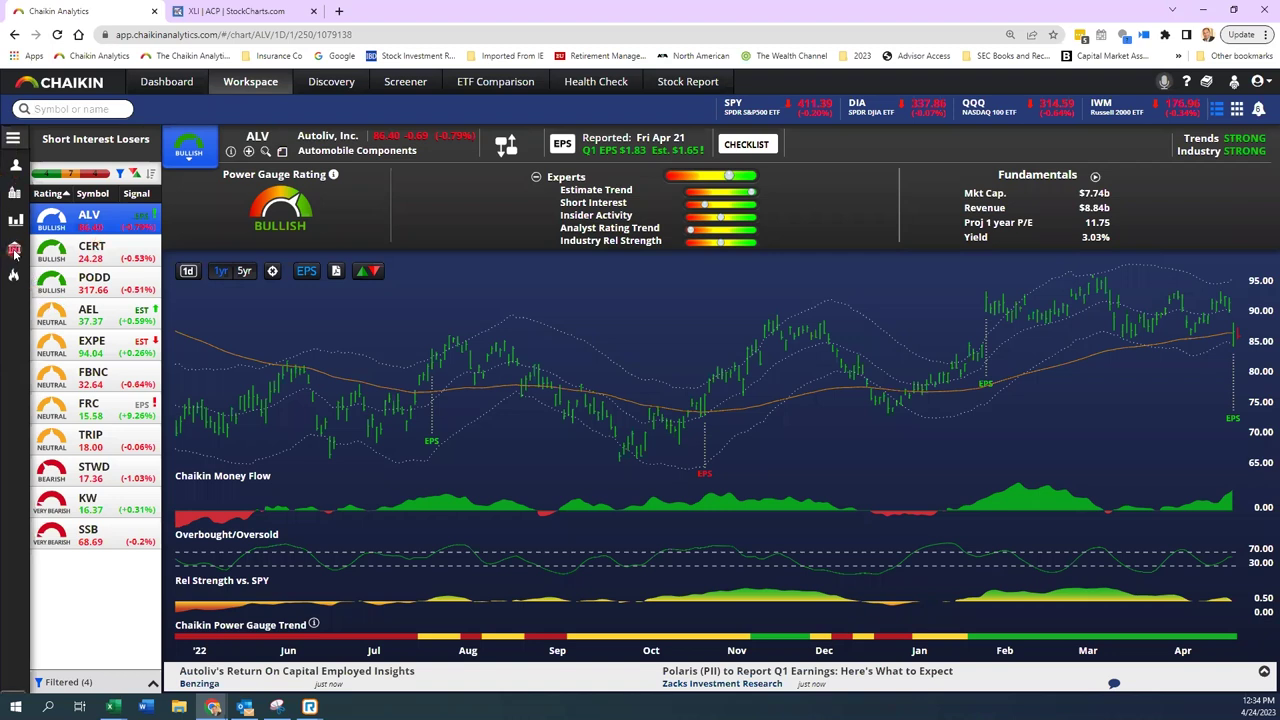
Review the CERT chart from the Short Interest Losers list and collapse its Experts rating components.
{"action": "left_click", "coordinate": [68, 258]}
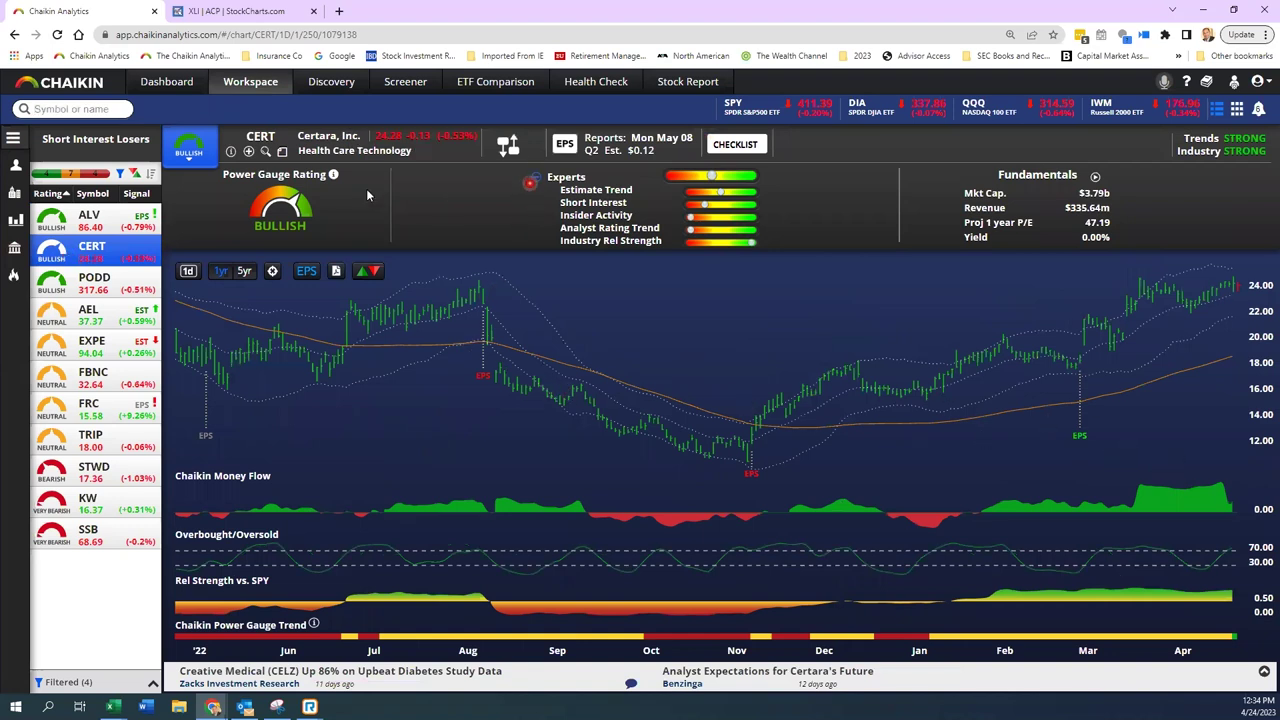
{"action": "left_click", "coordinate": [536, 179]}
Open the PODD chart, review the components of its Experts rating, and return to the four main rating categories.
{"action": "left_click", "coordinate": [86, 287]}
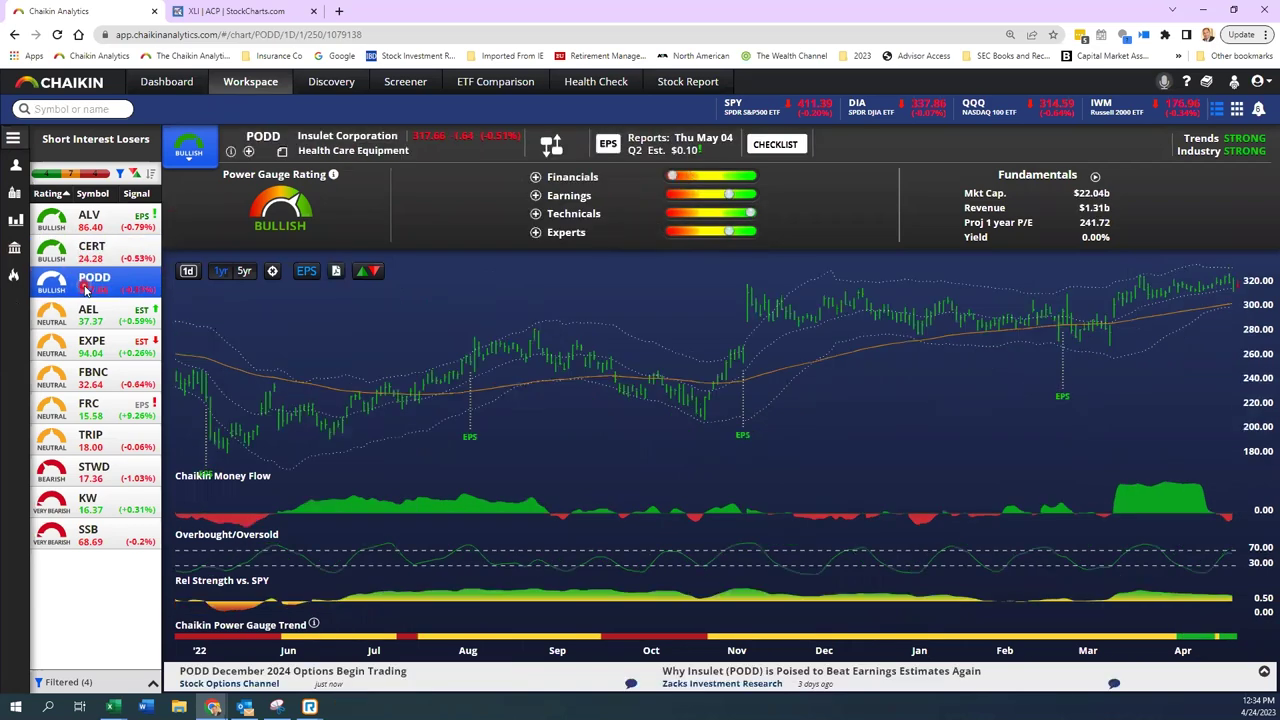
{"action": "left_click", "coordinate": [355, 172]}
{"action": "left_click", "coordinate": [1030, 430]}
{"action": "left_click", "coordinate": [536, 232]}
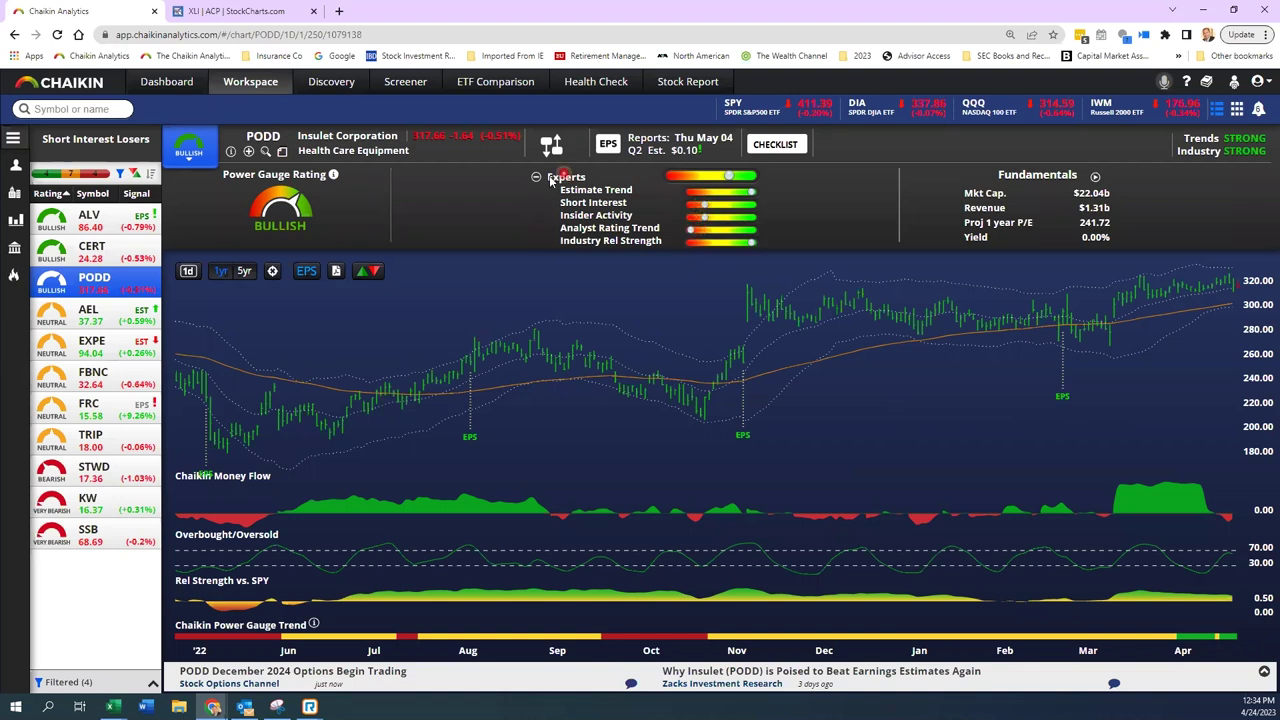
{"action": "left_click", "coordinate": [537, 178]}
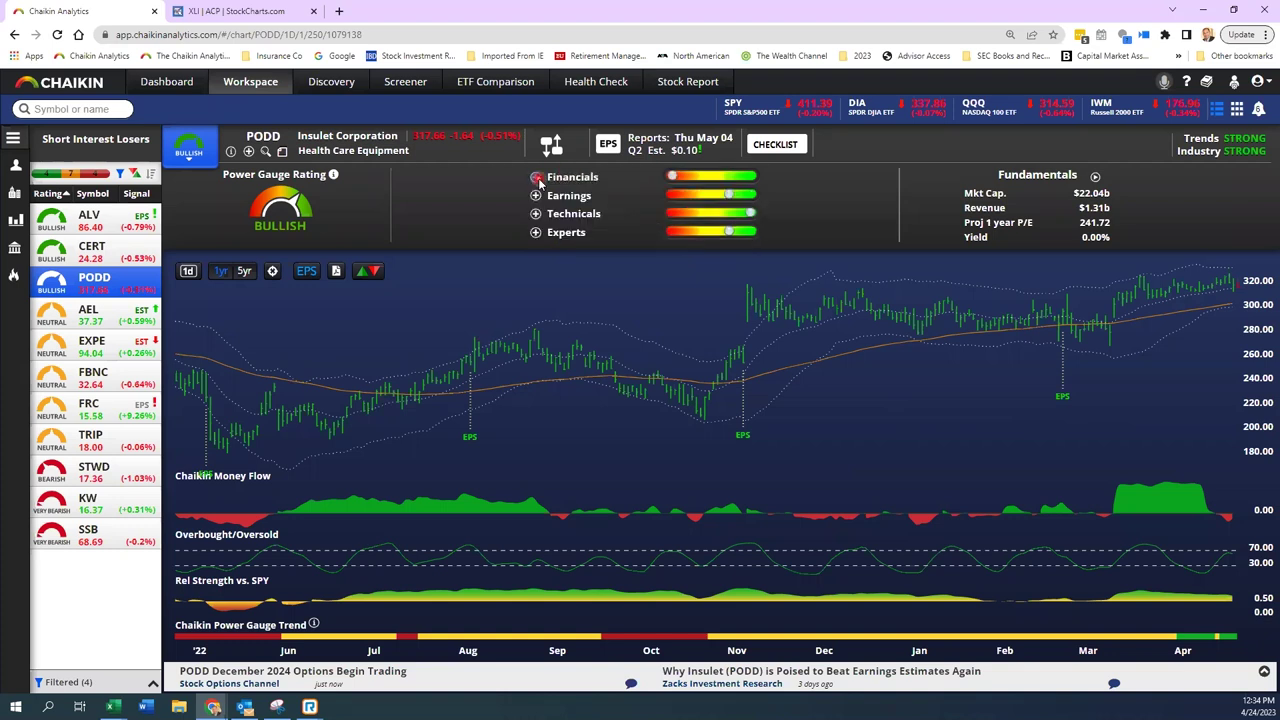
Open the AEL chart and inspect the daily price data for the July 15, 2022 bar.
{"action": "left_click", "coordinate": [108, 318]}
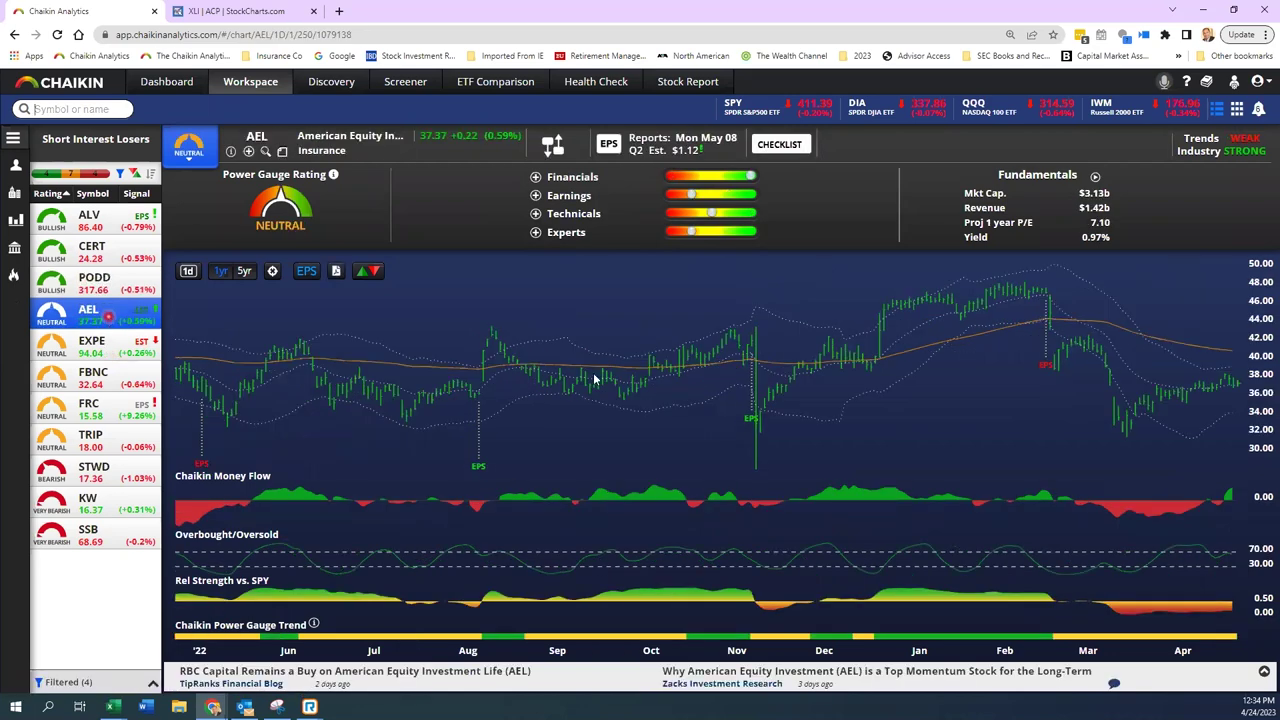
{"action": "left_click", "coordinate": [1028, 475]}
{"action": "left_click", "coordinate": [413, 425]}
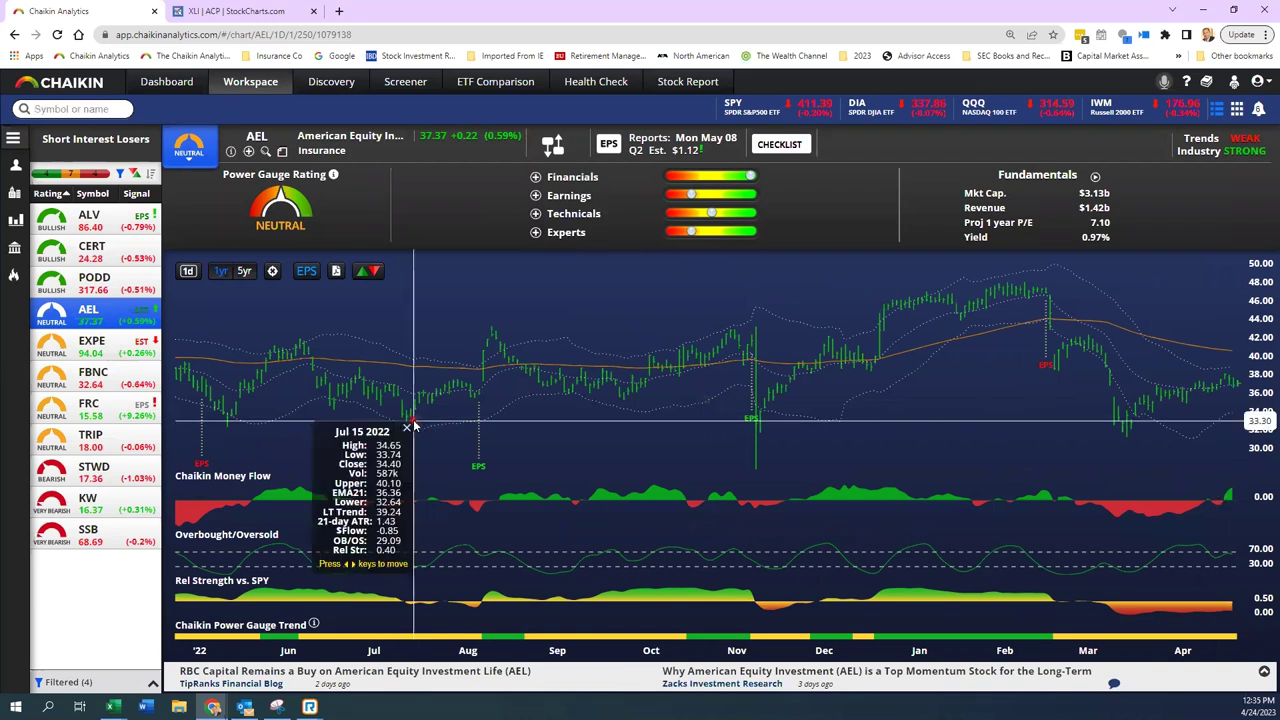
{"action": "left_click", "coordinate": [1080, 355]}
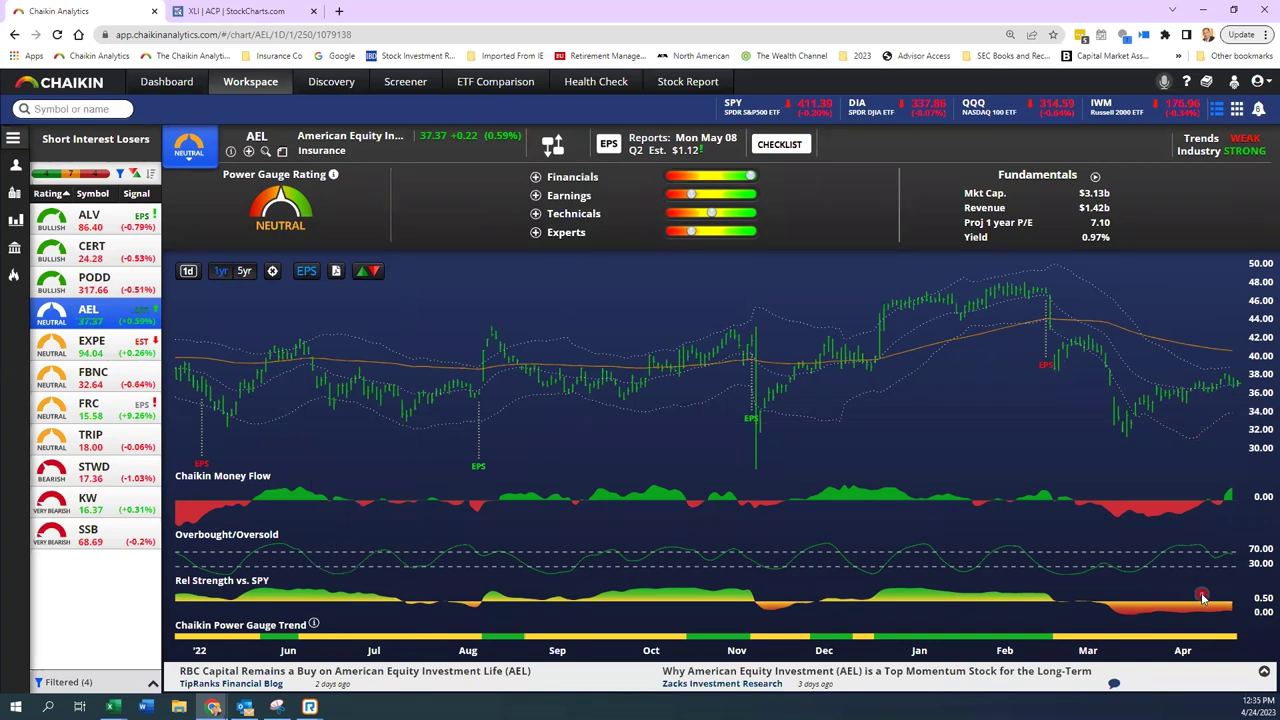
Open the EXPE chart and check its Experts rating components, collapsing them again when done.
{"action": "left_click", "coordinate": [88, 357]}
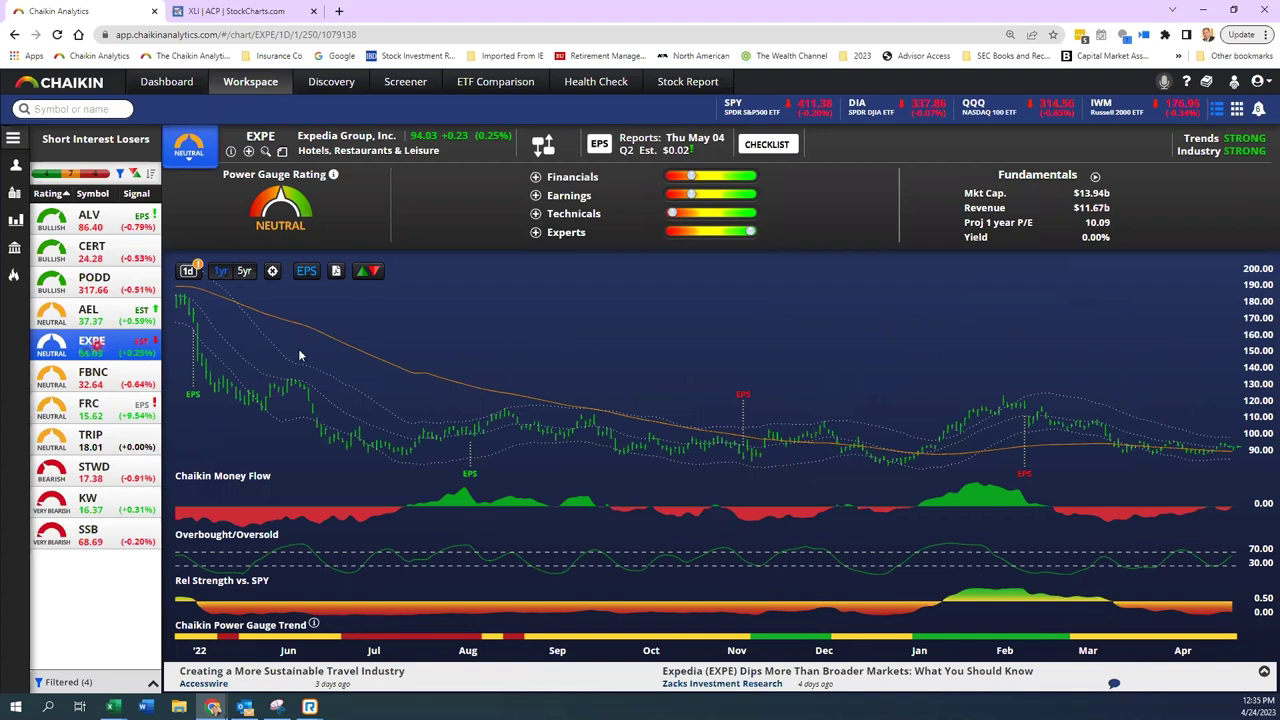
{"action": "left_click", "coordinate": [537, 232]}
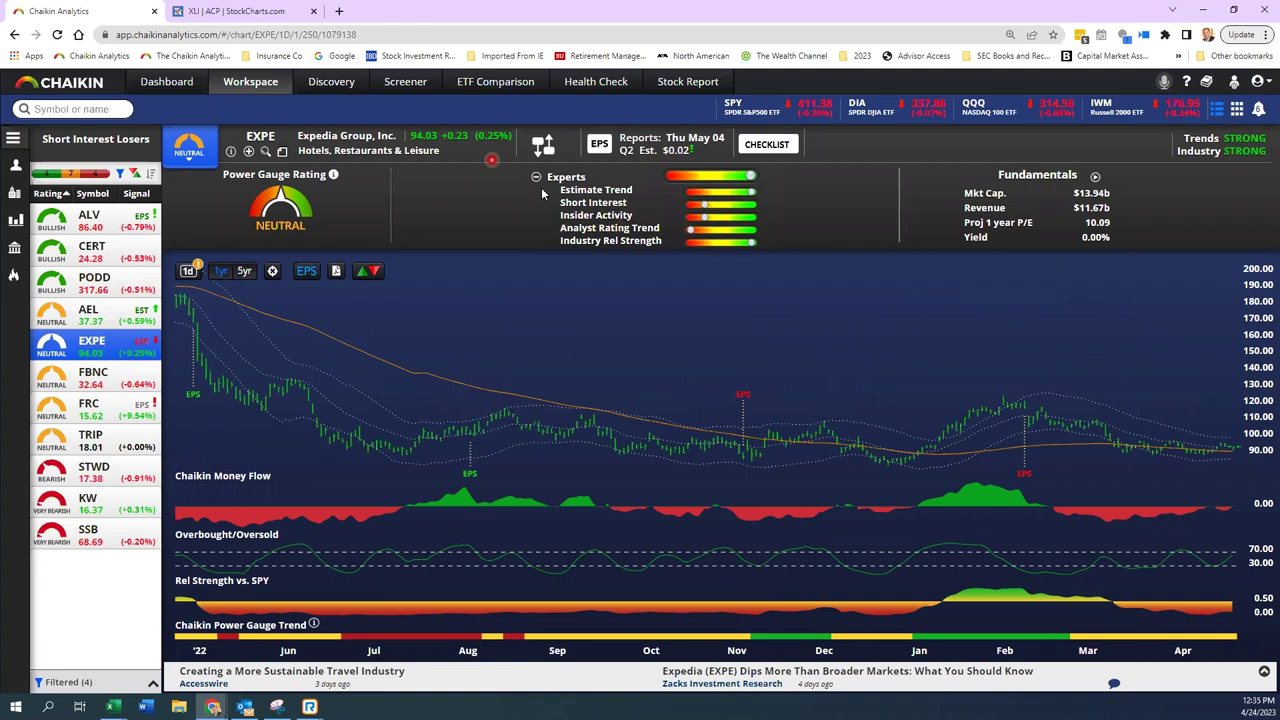
{"action": "left_click", "coordinate": [538, 178]}
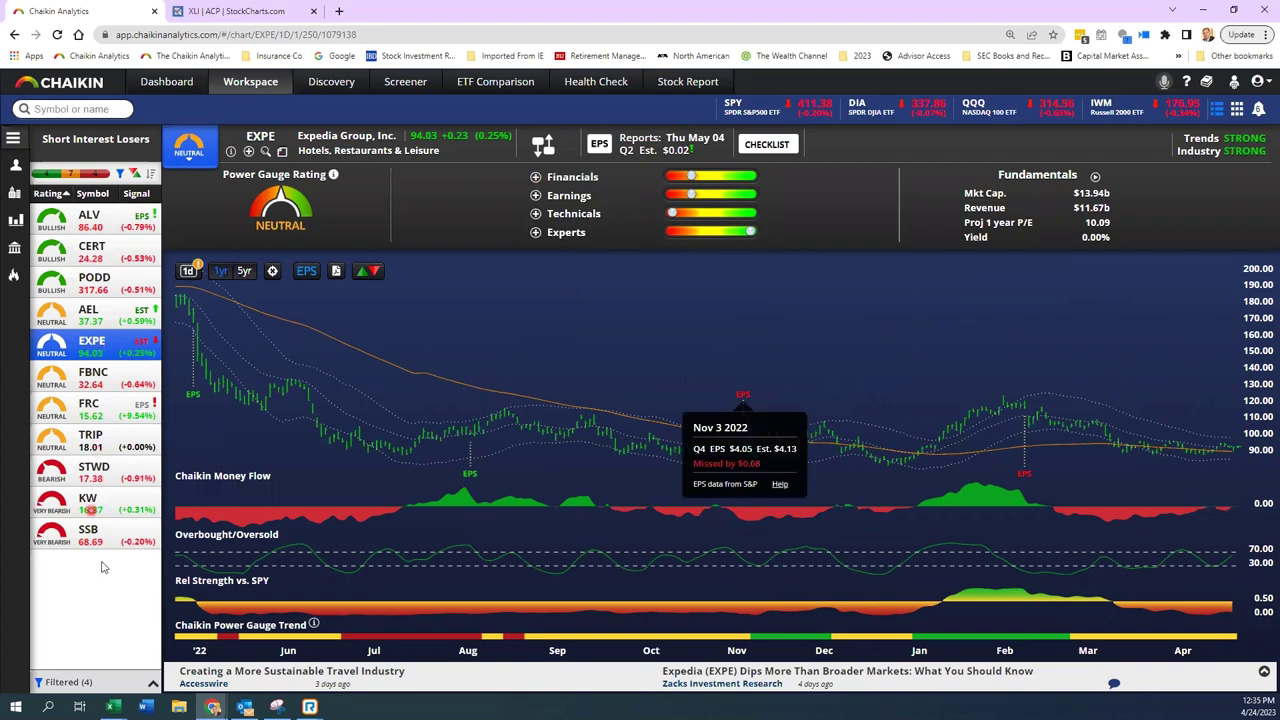
Review the TRIP and KW charts from the Short Interest Losers list.
{"action": "left_click", "coordinate": [99, 447]}
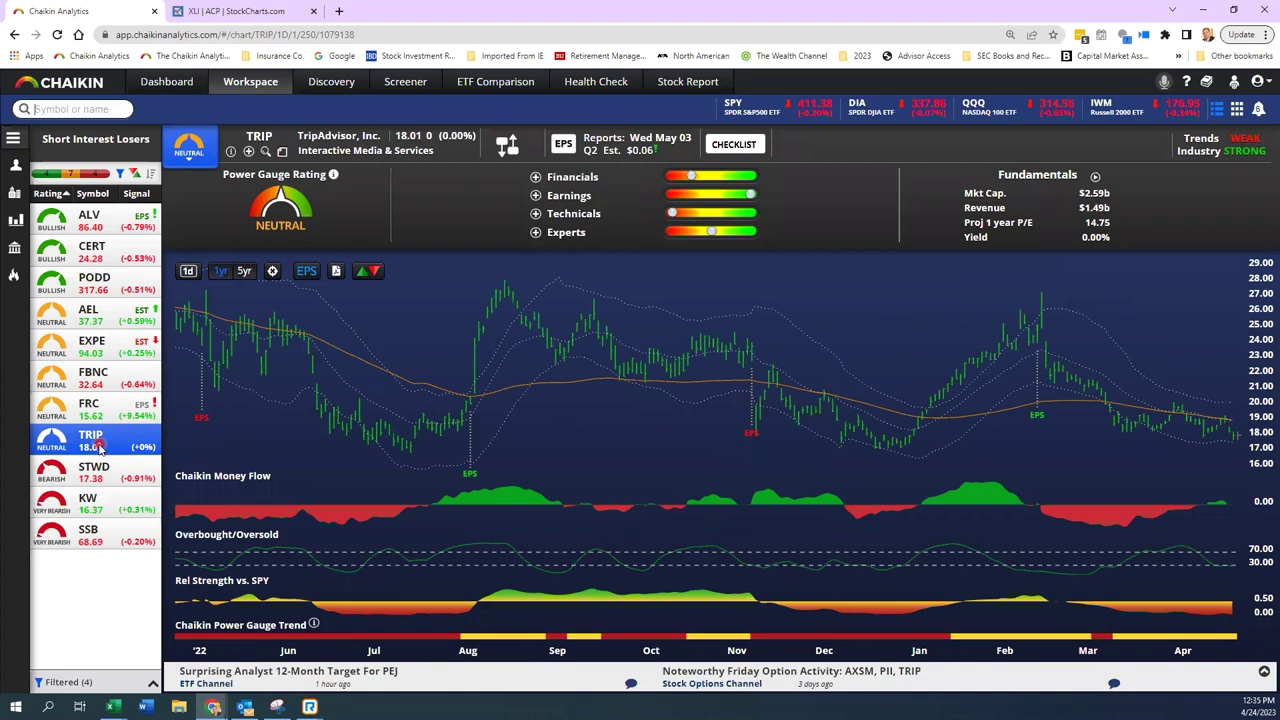
{"action": "left_click", "coordinate": [108, 508]}
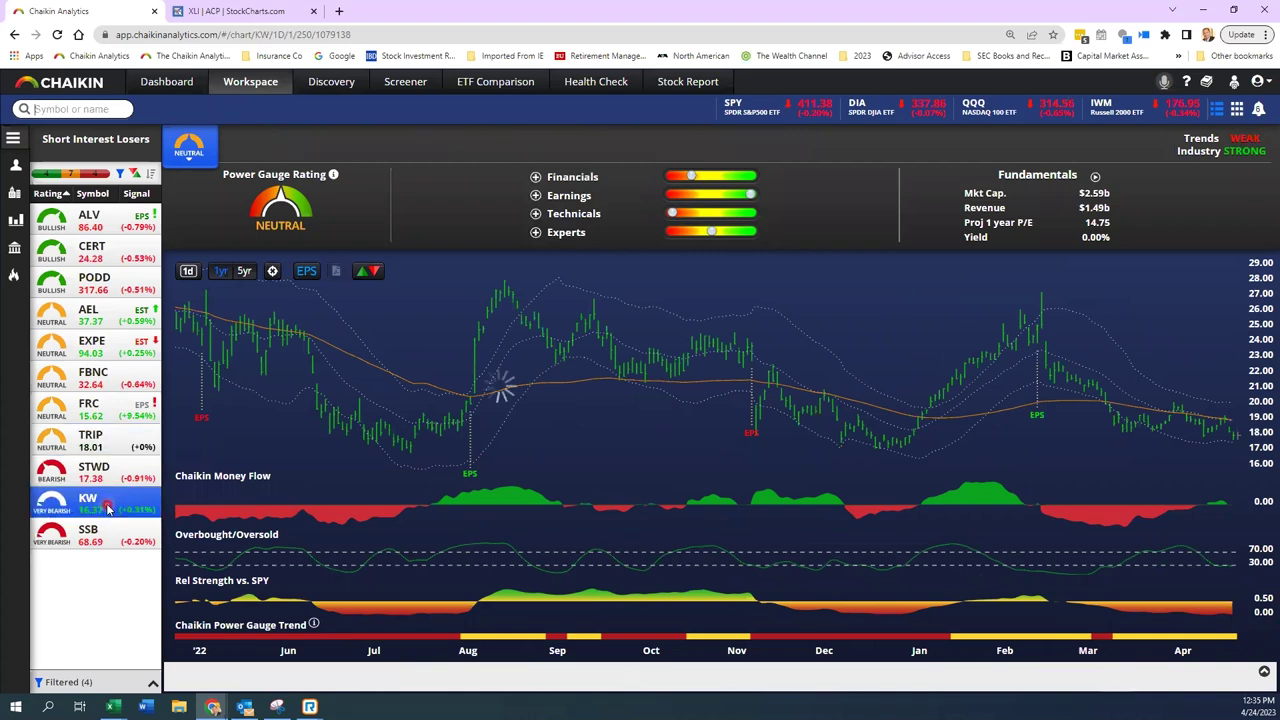